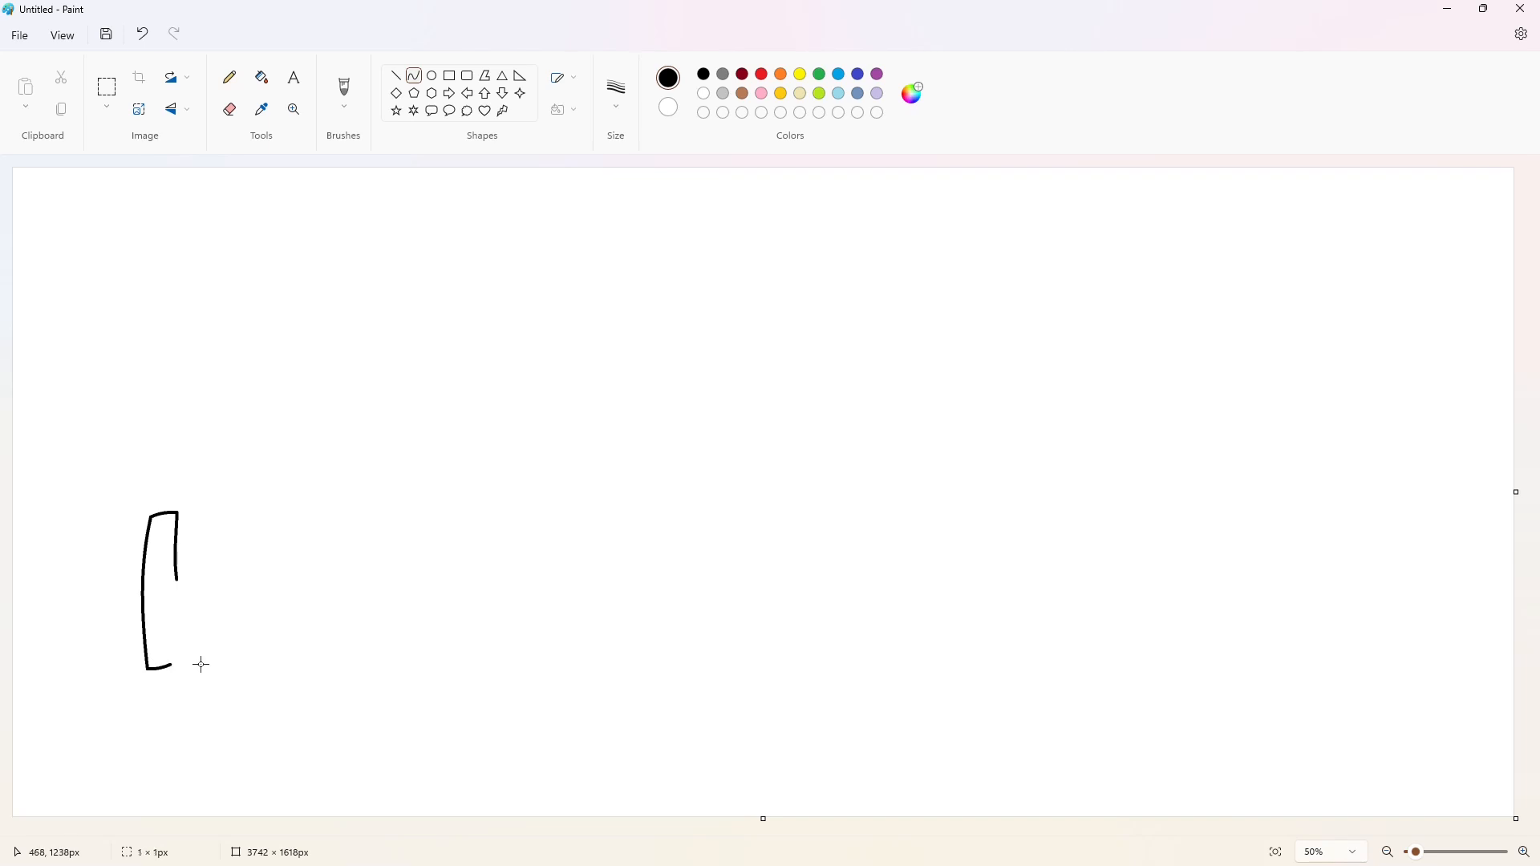
Step: Complete the hollow letter H with black curve strokes, adding its crossbar, right leg and closing edges
left_click_drag(171, 628, 214, 514)
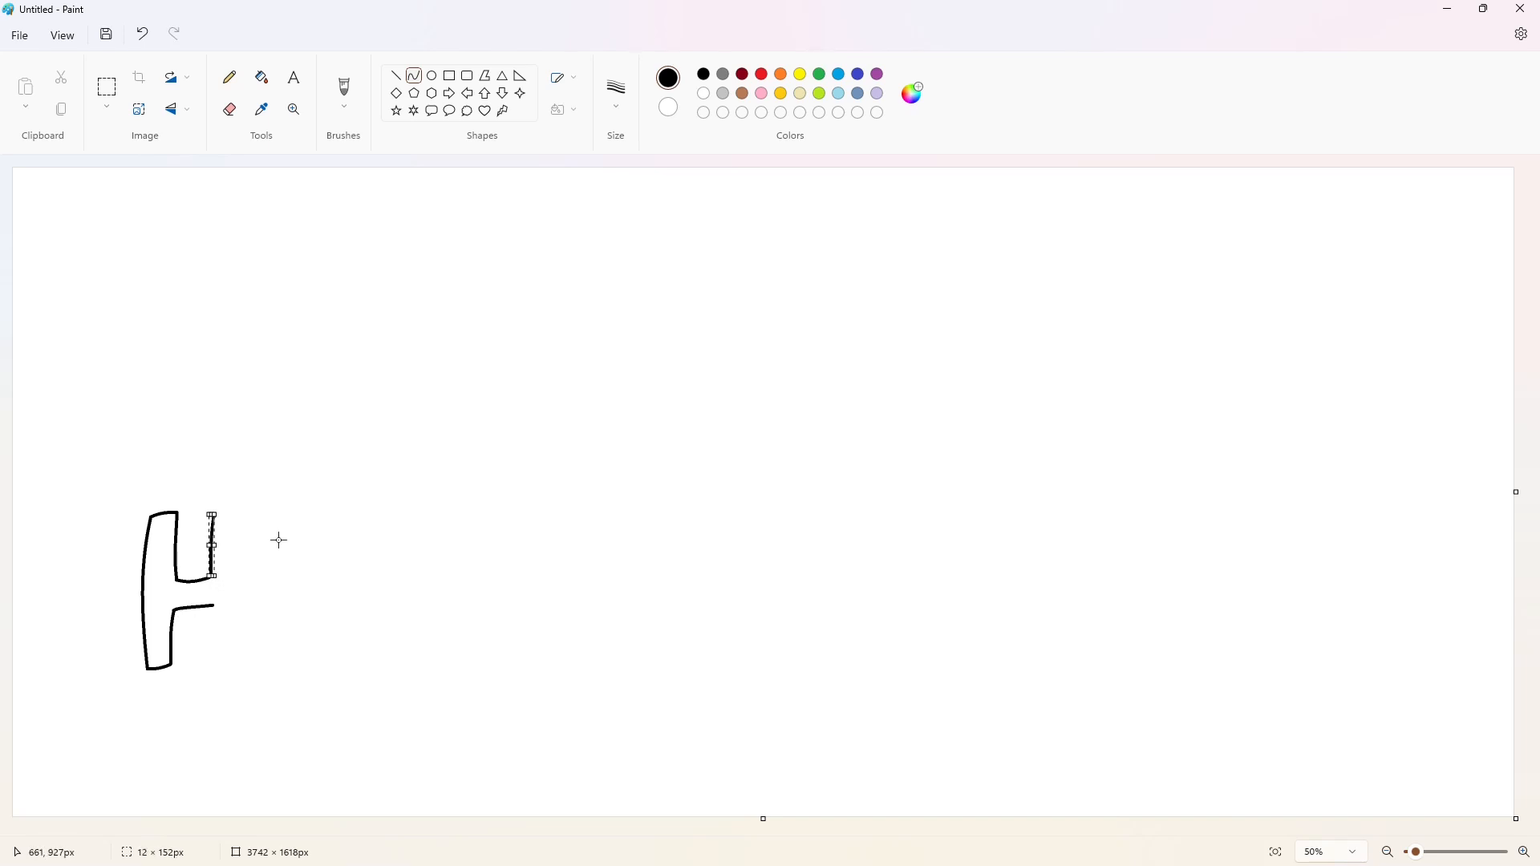
left_click_drag(213, 608, 218, 665)
mouse_move(222, 511)
left_mouse_down()
mouse_move(246, 514)
mouse_move(238, 665)
left_mouse_up()
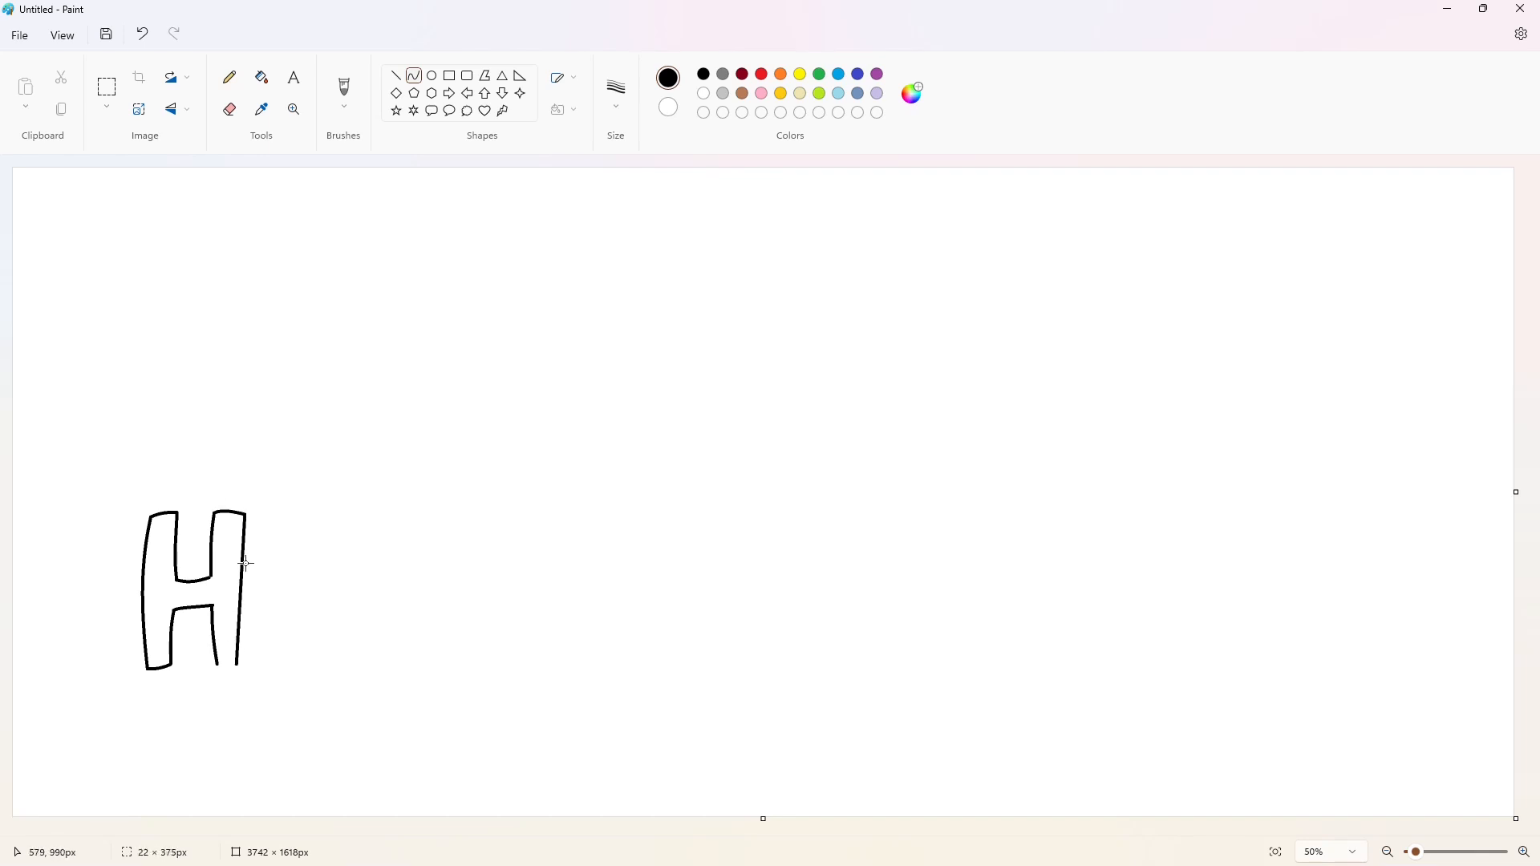
left_click_drag(247, 514, 245, 596)
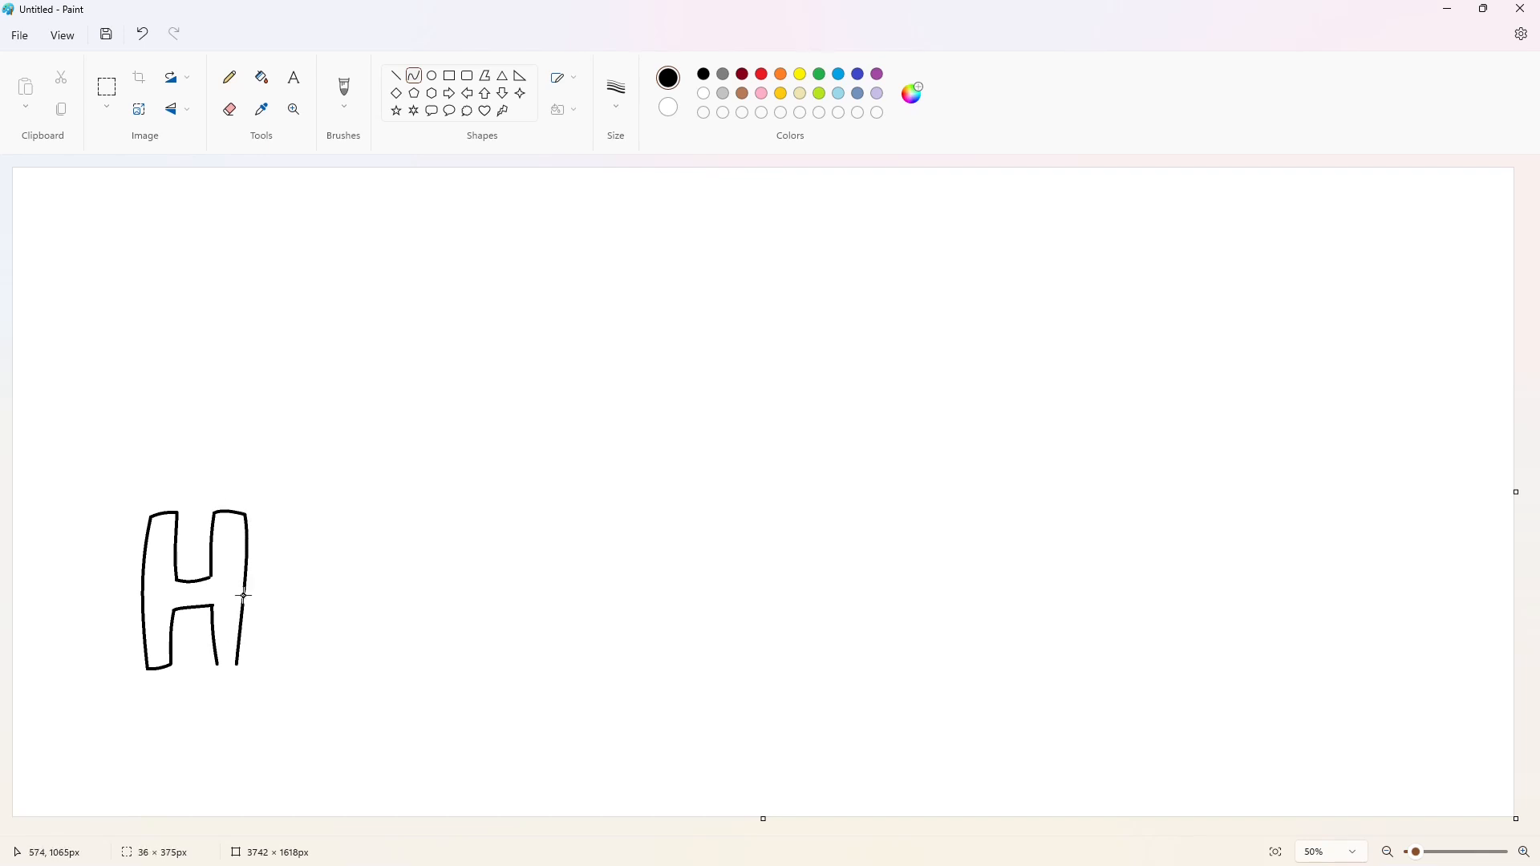
left_click(223, 666)
left_click(362, 630)
Step: Outline the slightly bowed spine and upper arm of a hollow letter E beside the H
left_click_drag(268, 519, 277, 655)
left_click(262, 543)
left_click(268, 626)
mouse_move(267, 520)
left_mouse_down()
mouse_move(341, 512)
mouse_move(293, 545)
left_mouse_up()
left_click(295, 516)
left_click(319, 513)
left_click(394, 515)
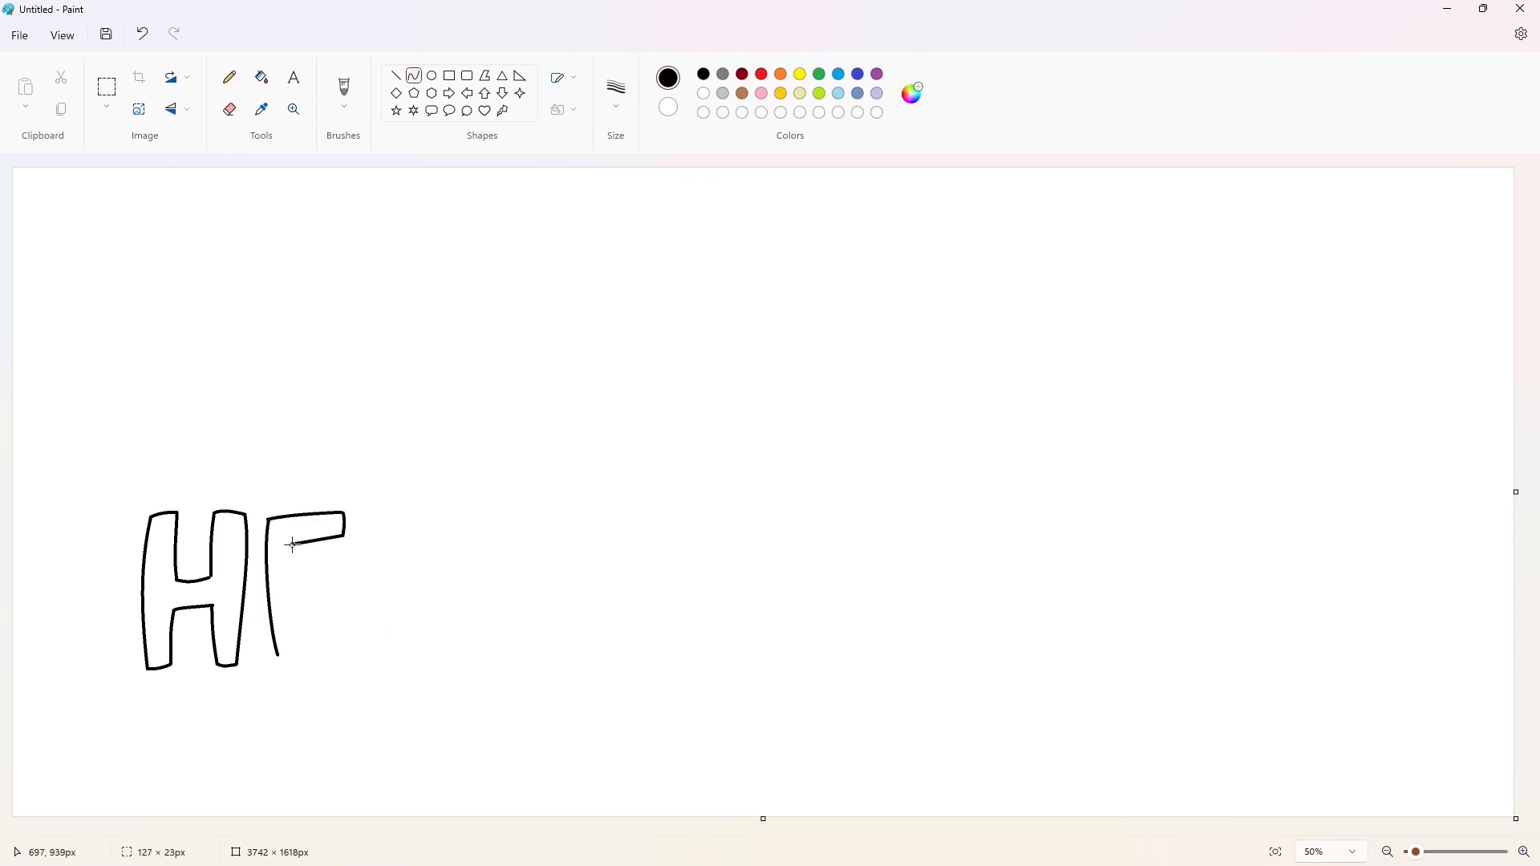
left_click(319, 537)
left_click(411, 563)
Step: Outline the lower and middle arms of the letter E and close its shape
mouse_move(277, 655)
left_mouse_down()
mouse_move(361, 640)
mouse_move(298, 626)
mouse_move(298, 601)
left_mouse_up()
left_click(296, 662)
left_click(334, 655)
left_click(369, 628)
left_click(367, 628)
left_click(326, 629)
left_click(325, 625)
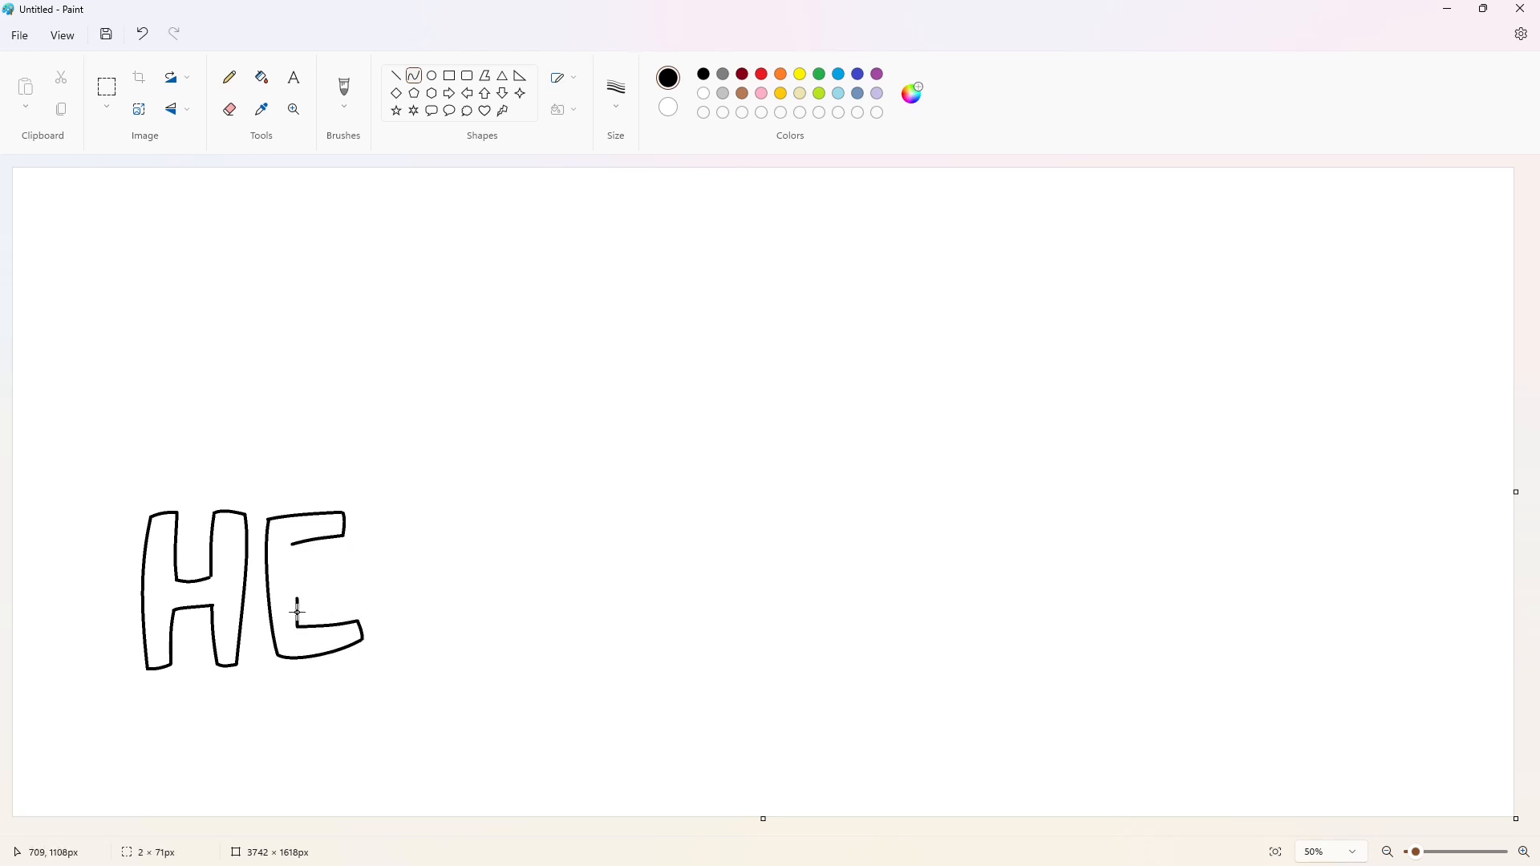
left_click(298, 613)
left_click(297, 613)
mouse_move(291, 545)
left_mouse_down()
mouse_move(291, 571)
mouse_move(345, 574)
mouse_move(298, 594)
left_mouse_up()
left_click(298, 573)
left_click(298, 572)
Step: Draw a straight purple guide line rising gently beneath the lettering, about 3165 px wide and 326 px high
left_click(396, 76)
left_click(877, 74)
mouse_move(156, 701)
left_mouse_down()
mouse_move(690, 628)
mouse_move(1426, 572)
left_mouse_up()
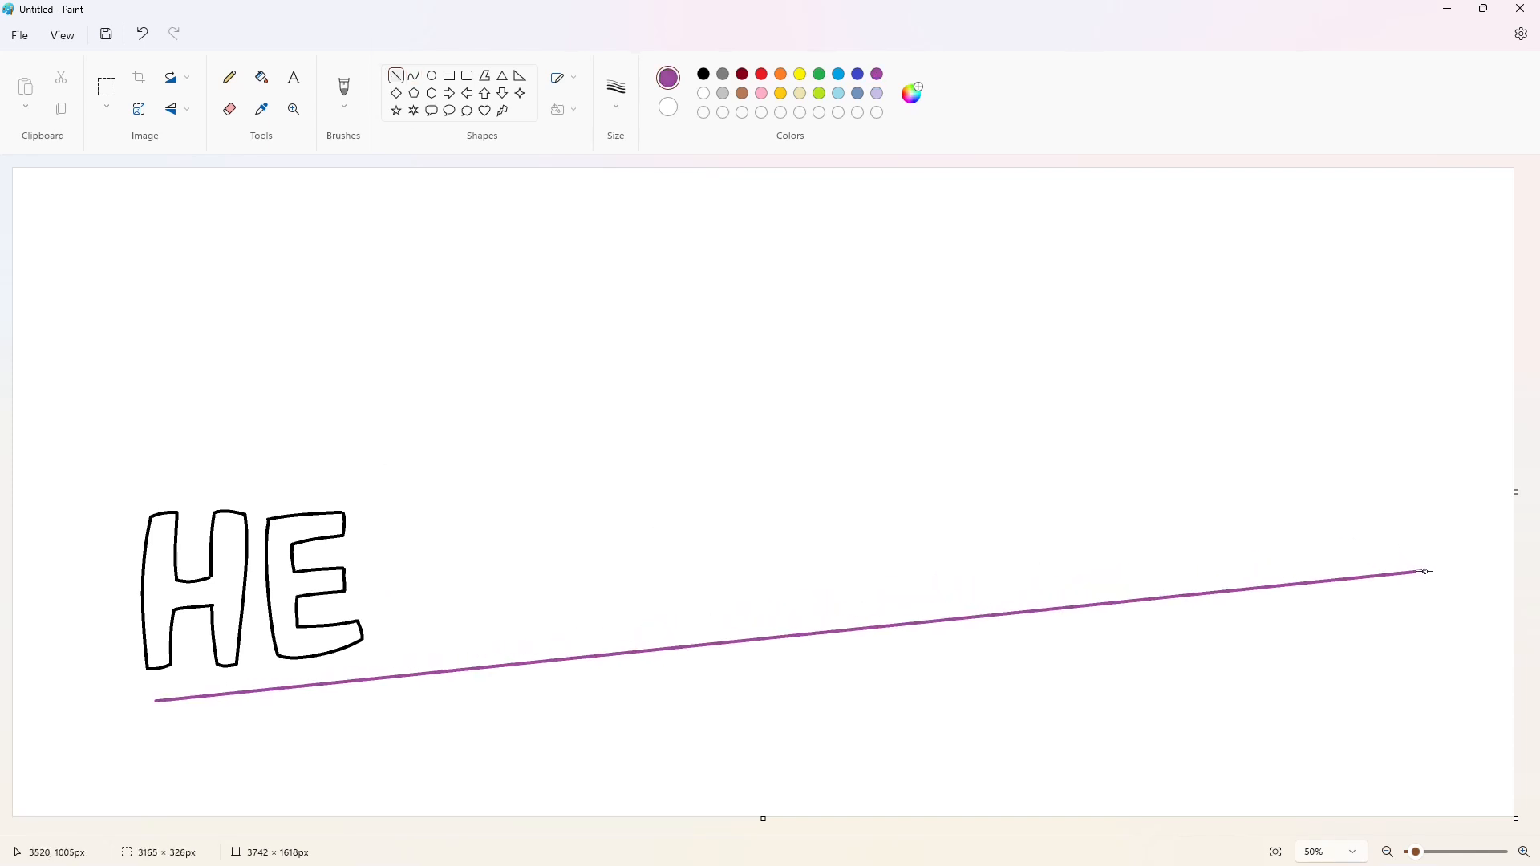
Step: With black curves, outline the left side, arms and top notch of a hollow letter Y after the E
left_click(415, 74)
left_click(705, 75)
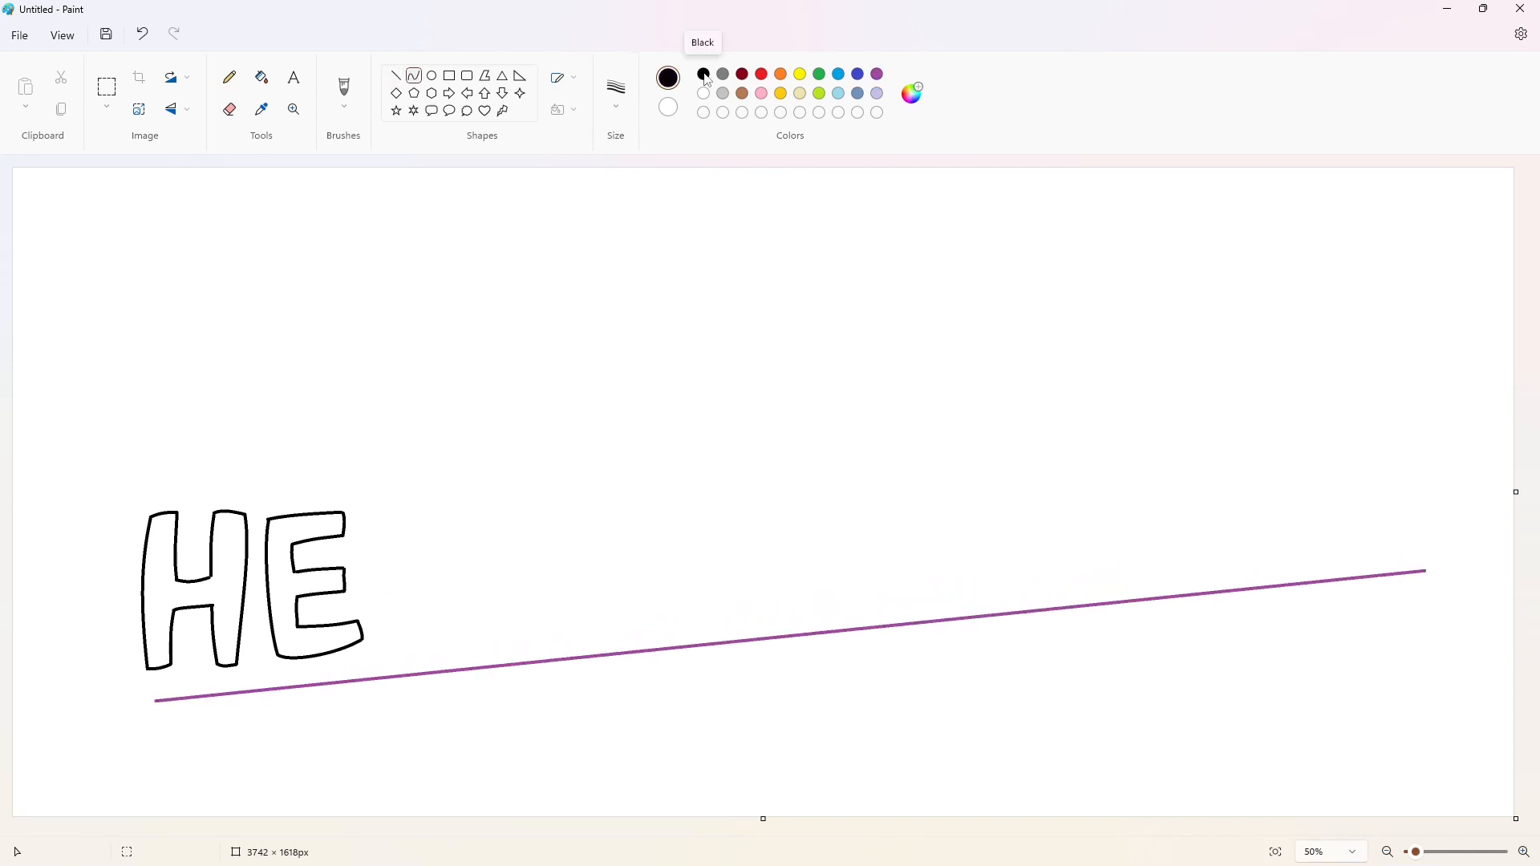
left_click_drag(357, 525, 413, 576)
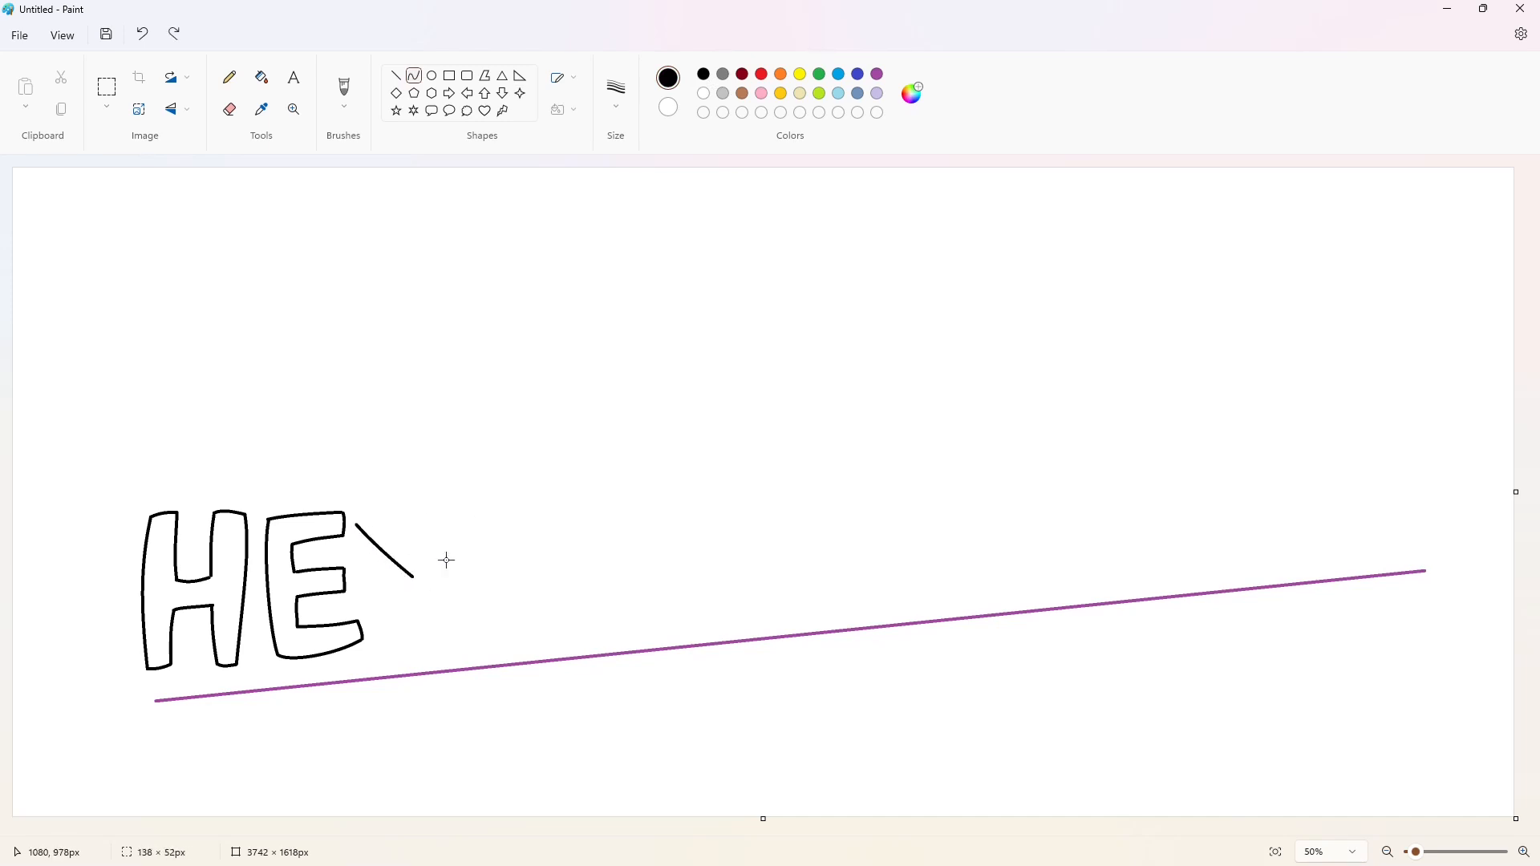
left_click_drag(413, 576, 375, 665)
mouse_move(357, 524)
left_mouse_down()
mouse_move(386, 503)
mouse_move(428, 544)
mouse_move(453, 492)
mouse_move(487, 489)
mouse_move(400, 664)
left_mouse_up()
double_click(368, 513)
left_click(465, 503)
double_click(405, 526)
left_click(474, 519)
left_click(512, 487)
Step: Shape the right edge of the Y and close the foot of its stem just above the guide line
left_click_drag(470, 523, 446, 582)
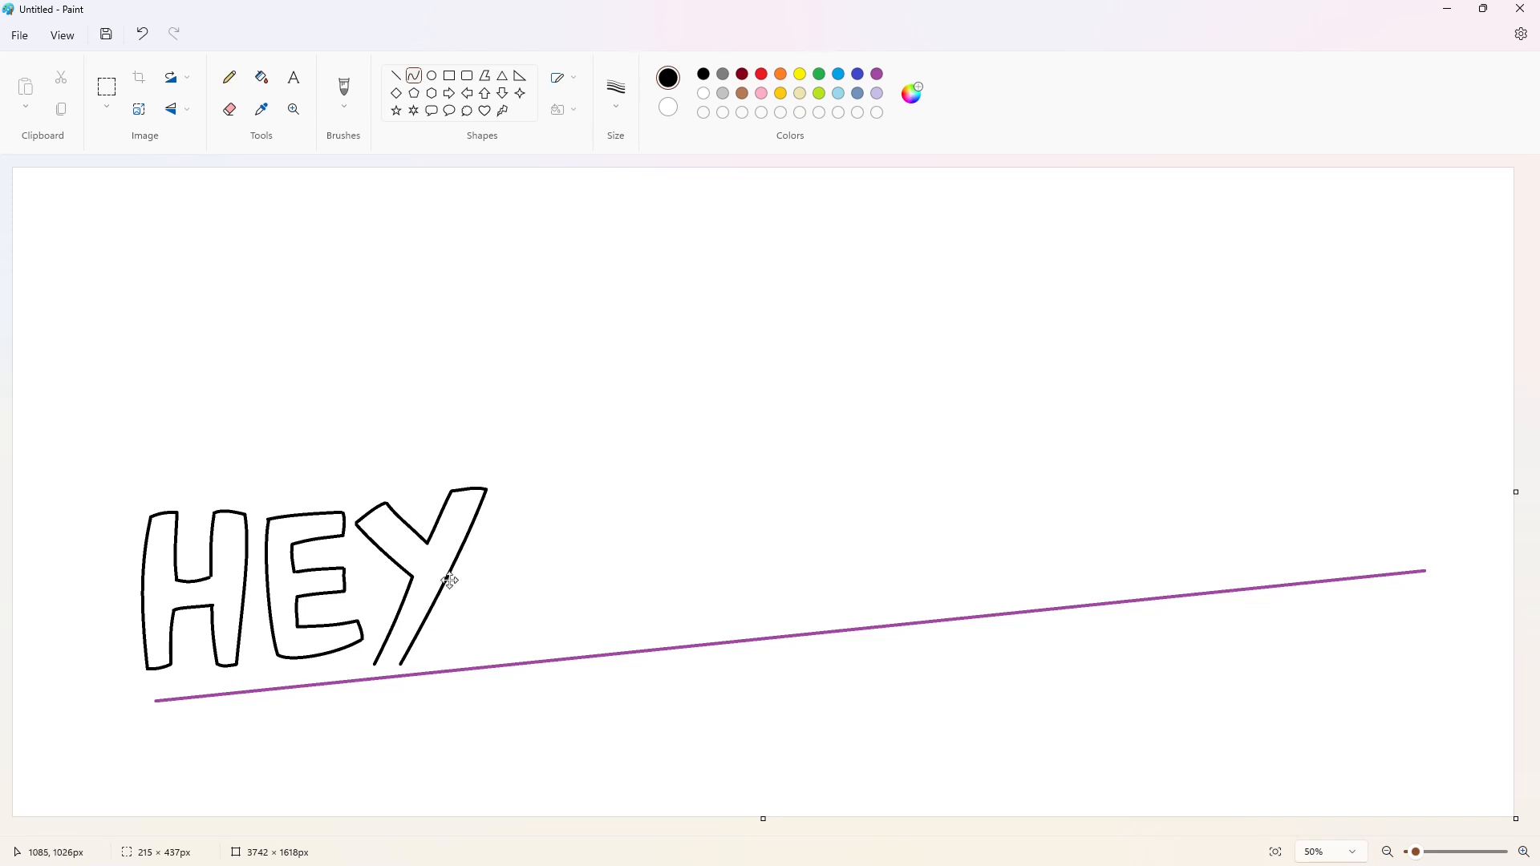
left_click(445, 583)
left_click(389, 672)
left_click_drag(401, 665, 377, 665)
double_click(389, 667)
left_click(458, 664)
left_click_drag(591, 481, 566, 636)
left_click(585, 539)
left_click(574, 588)
key("ctrl+z")
Step: After a word gap, outline the curved outer sides and narrow top of a hollow letter A
left_click_drag(591, 481, 564, 637)
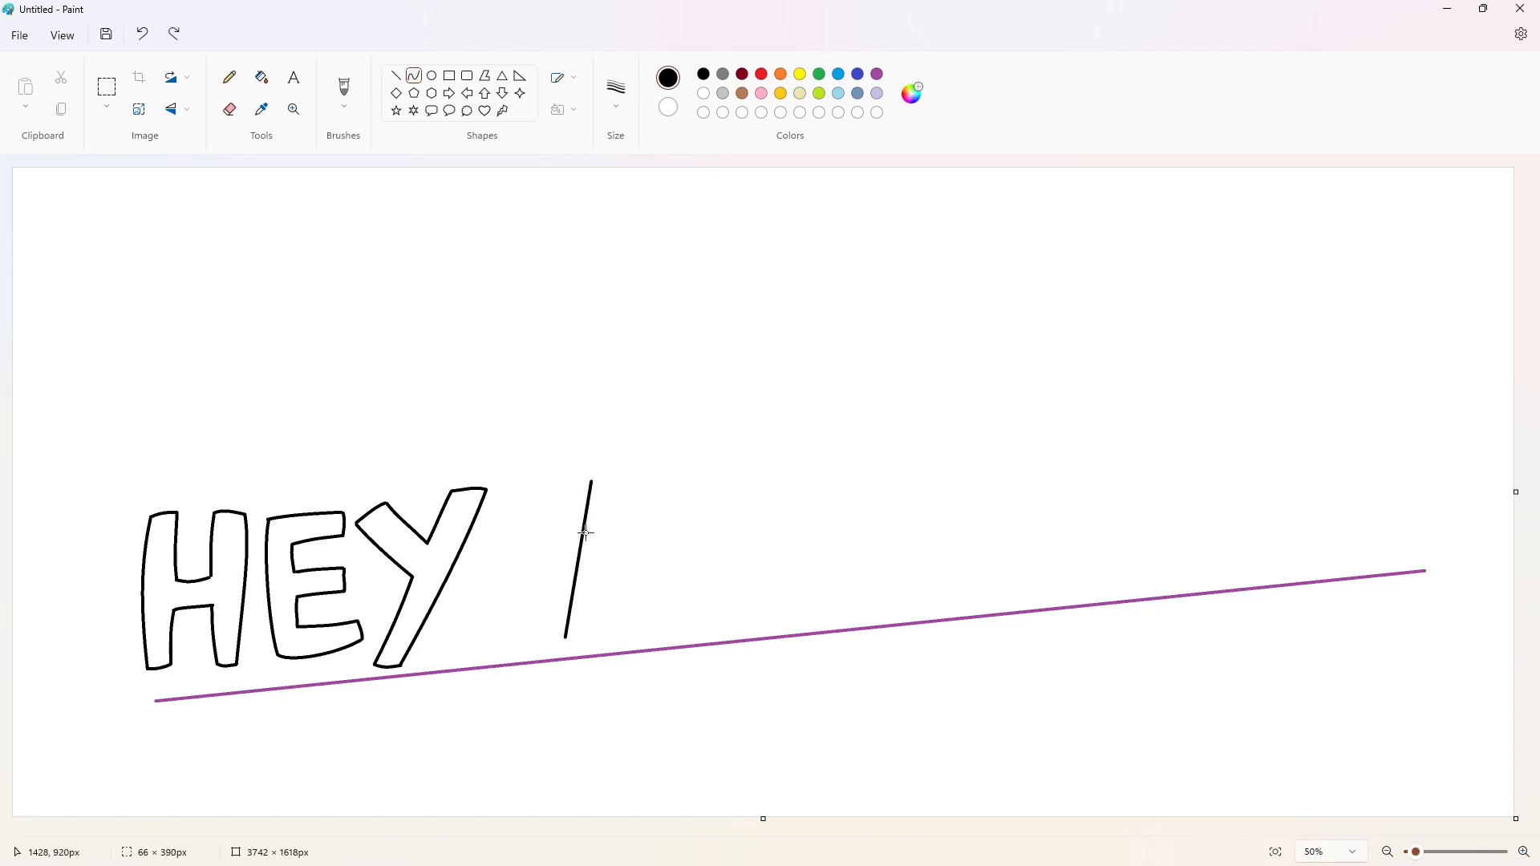
left_click(580, 535)
left_click(569, 584)
left_click(667, 575)
mouse_move(592, 482)
left_mouse_down()
mouse_move(604, 477)
mouse_move(675, 622)
left_mouse_up()
left_click(653, 479)
left_click(633, 516)
left_click(661, 578)
left_click(721, 535)
Step: Close the feet of the A and outline its crossbar underside and inner triangular opening
left_click_drag(566, 637, 596, 608)
left_click(595, 640)
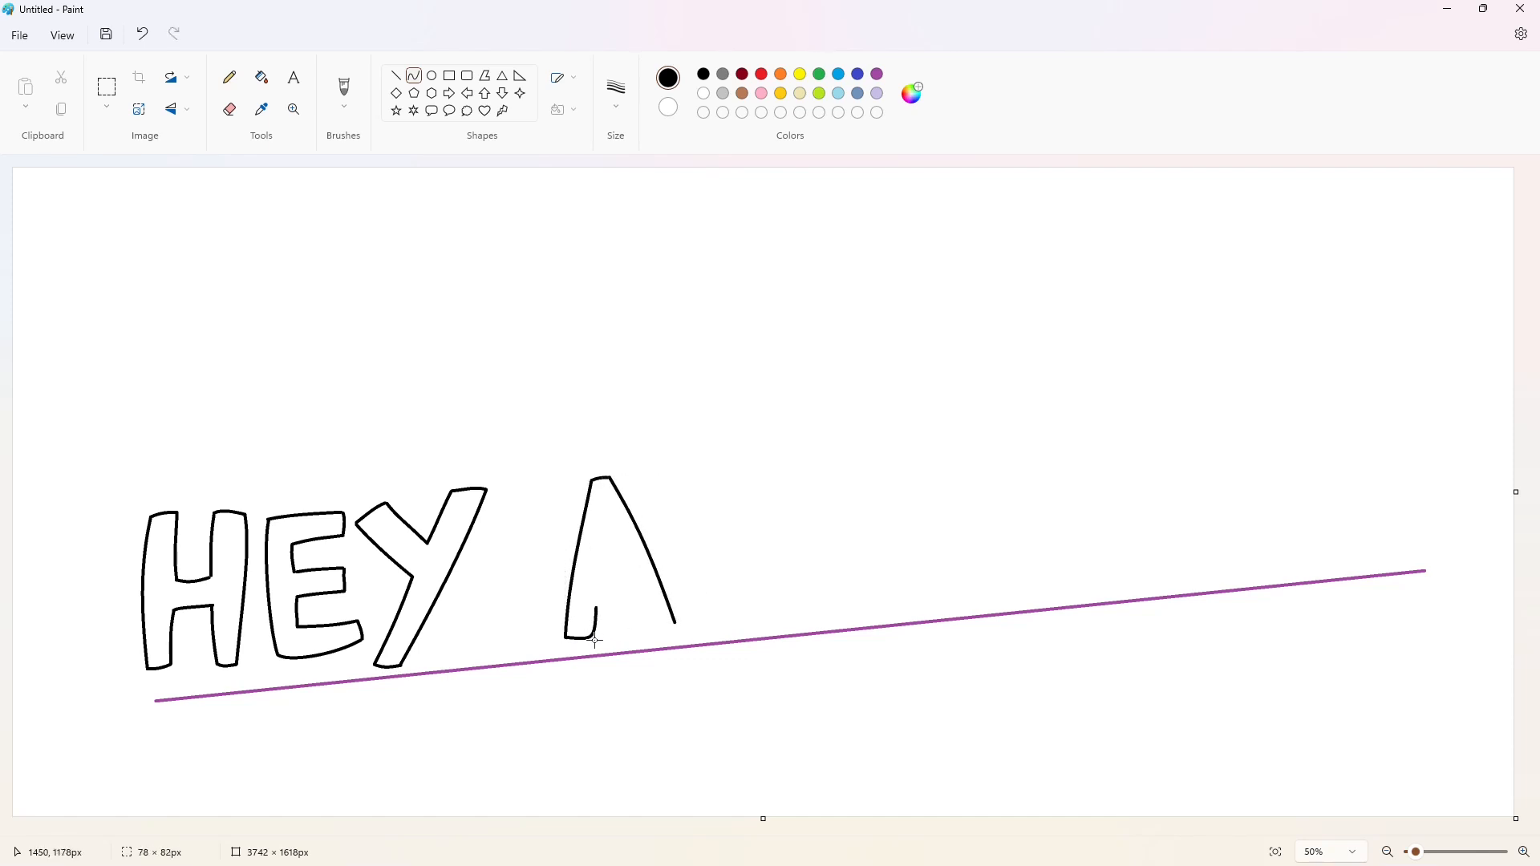
key("ctrl+z")
left_click(650, 625)
left_click(608, 601)
double_click(616, 582)
mouse_move(596, 585)
left_mouse_down()
mouse_move(606, 520)
mouse_move(626, 574)
mouse_move(619, 548)
left_mouse_up()
double_click(597, 555)
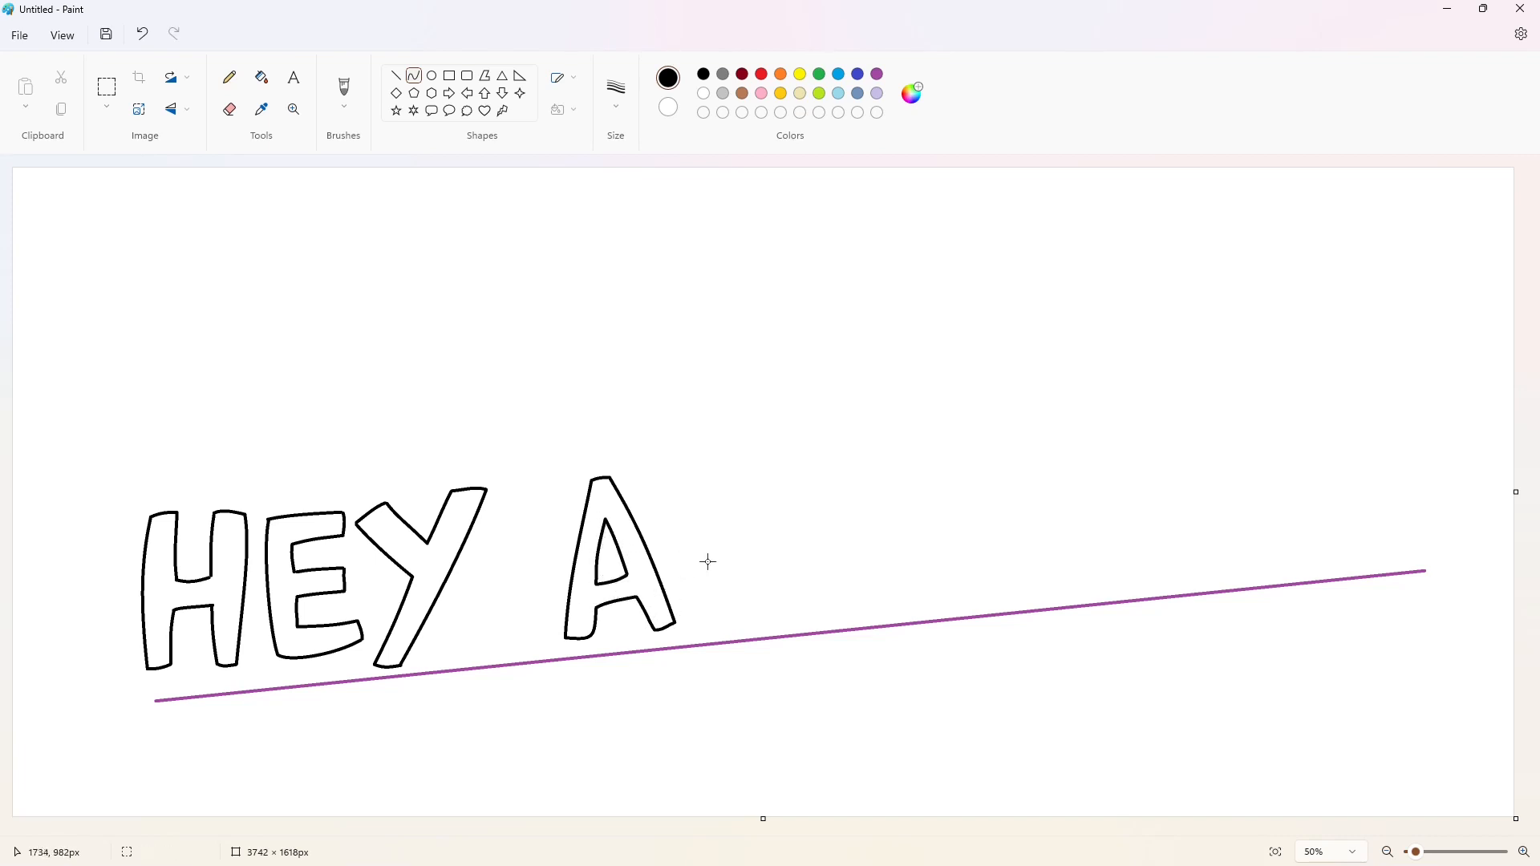
Step: Outline the spine, rounded bowl and upper leg edge of a hollow letter R beside the A
left_click_drag(688, 492, 687, 626)
double_click(680, 560)
left_click(801, 567)
mouse_move(688, 491)
left_mouse_down()
mouse_move(747, 558)
mouse_move(819, 570)
left_mouse_up()
left_click(776, 423)
left_click(825, 488)
left_click(894, 524)
left_click(780, 573)
left_click(799, 571)
left_click(904, 571)
left_click(797, 576)
key("ctrl+z")
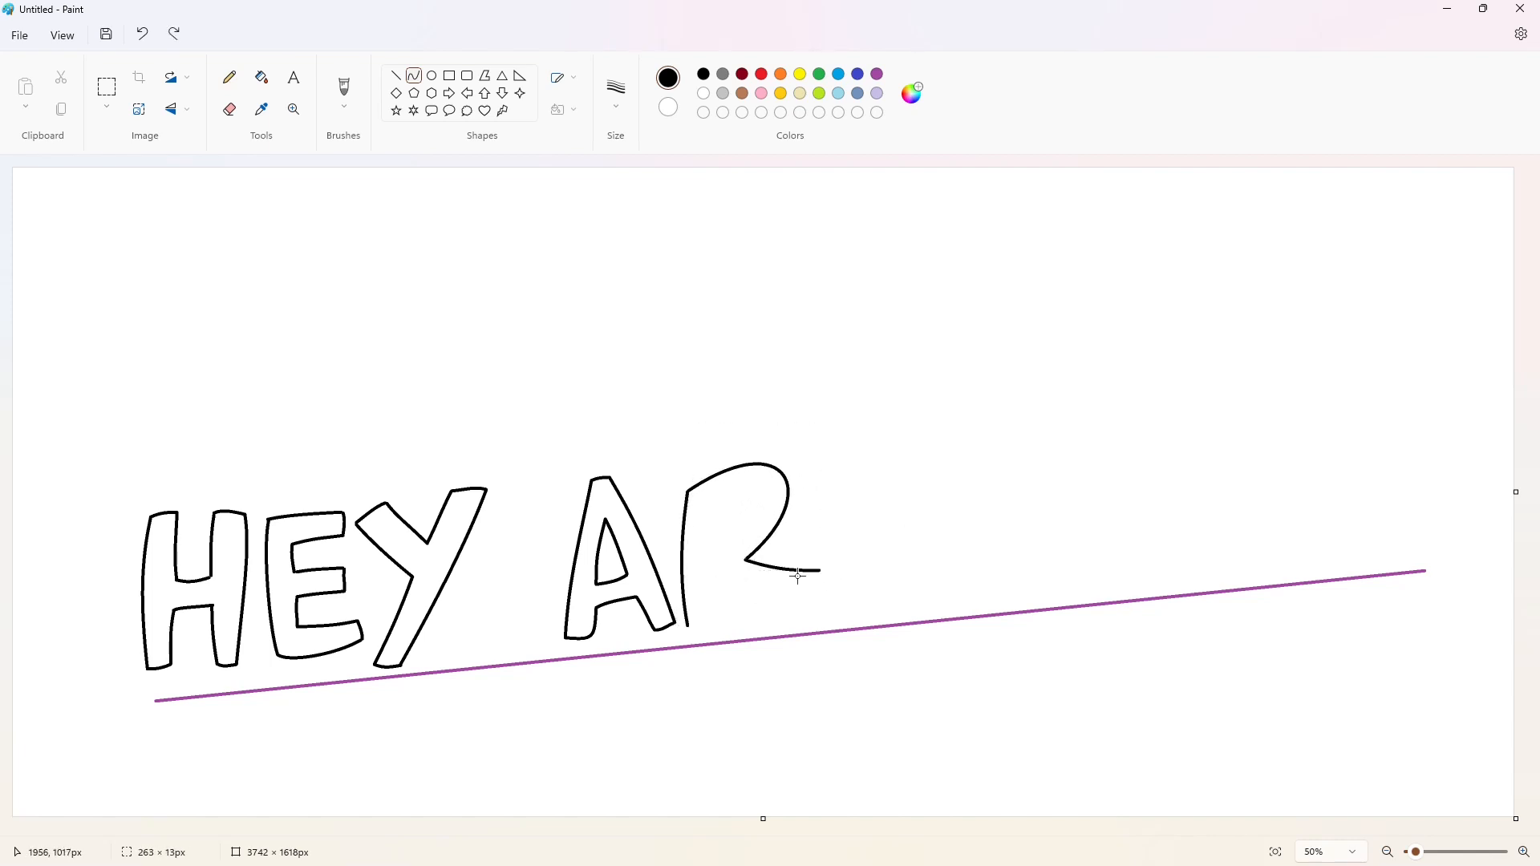
Step: Close the leg and foot of the R and outline the inner opening of its bowl
double_click(812, 595)
left_click_drag(806, 593, 717, 590)
left_click(879, 591)
left_click(701, 625)
left_click_drag(712, 537, 773, 530)
left_click(772, 529)
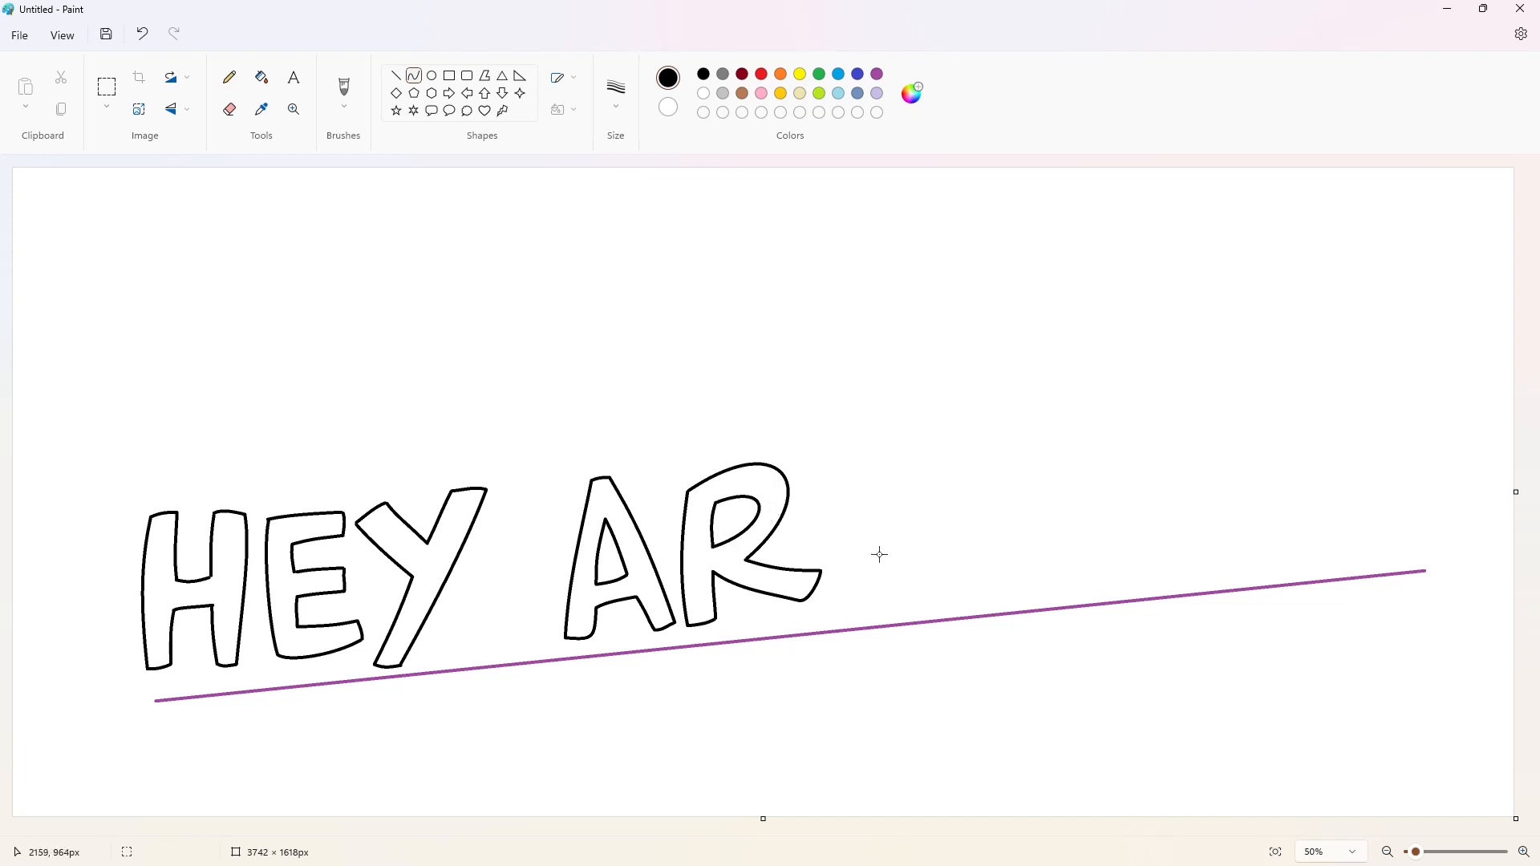
Step: Outline the left stem and curved diagonal edges of a hollow letter N after the R
left_click_drag(825, 468, 832, 605)
mouse_move(831, 461)
left_mouse_down()
mouse_move(906, 543)
mouse_move(865, 477)
left_mouse_up()
left_click(826, 459)
left_click(885, 503)
left_click(847, 605)
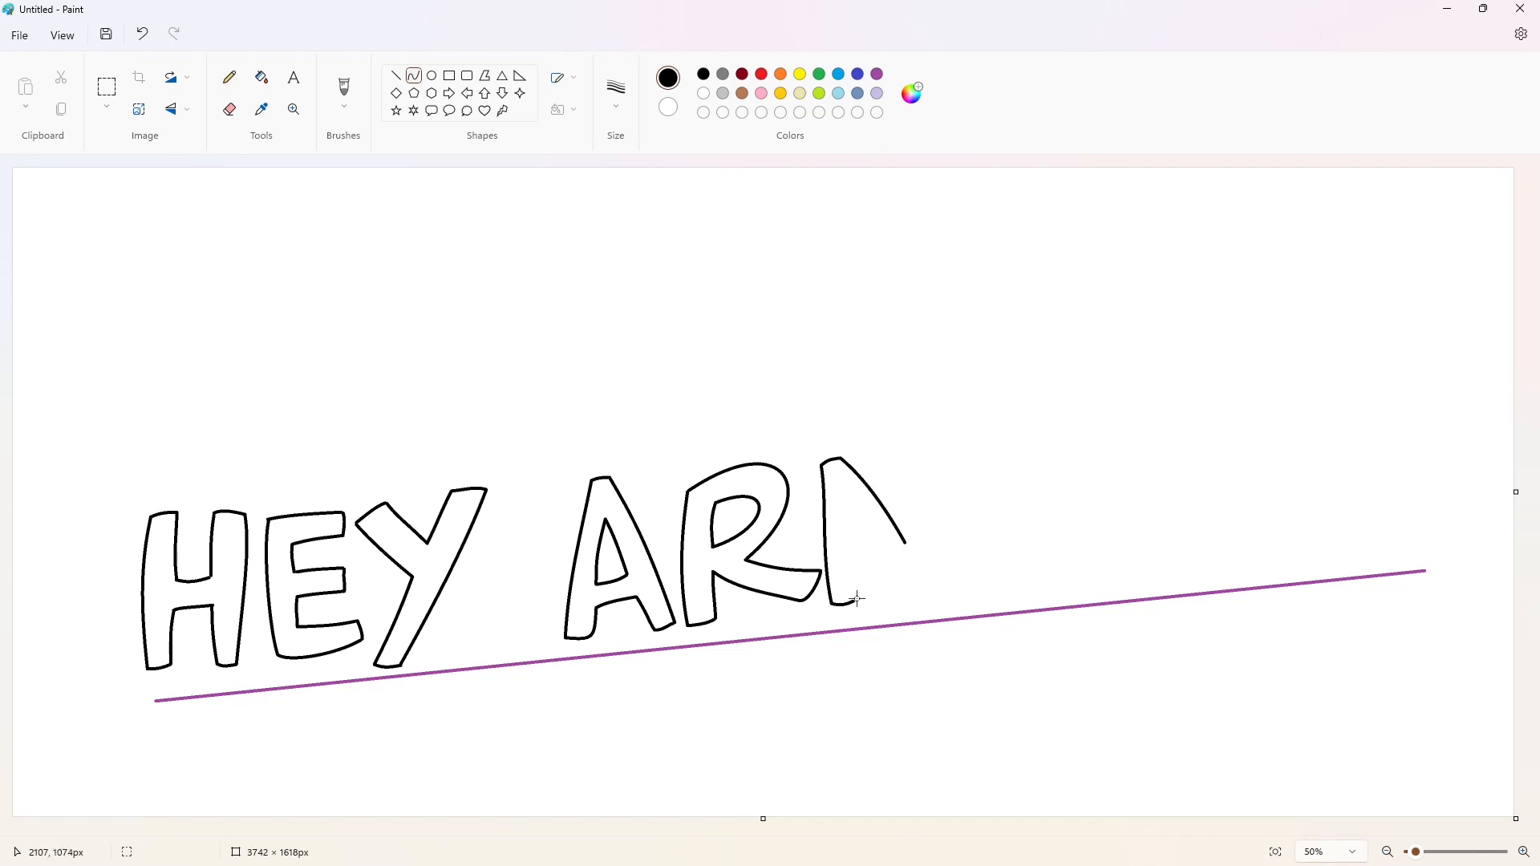
mouse_move(854, 600)
left_mouse_down()
mouse_move(855, 525)
mouse_move(911, 601)
left_mouse_up()
left_click(858, 589)
left_click(874, 540)
left_click(891, 584)
left_click(993, 580)
Step: Outline the right stem of the N with its slanted top and close its lower edge
left_click_drag(906, 543, 912, 454)
left_click(906, 522)
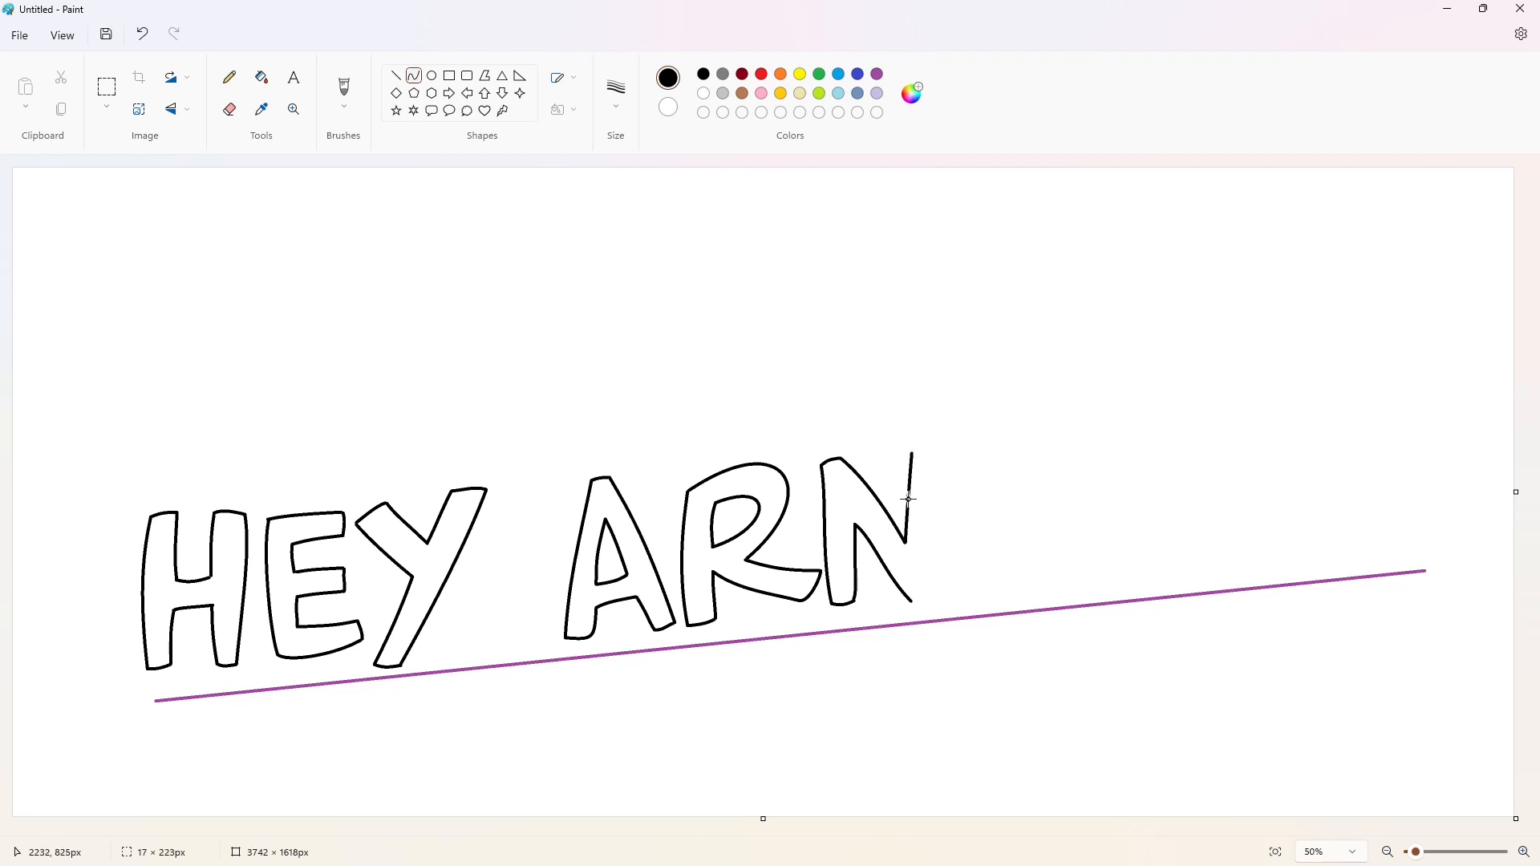
left_click(909, 502)
left_click(945, 485)
left_click(986, 481)
left_click_drag(939, 444, 932, 598)
left_click(947, 469)
left_click(941, 544)
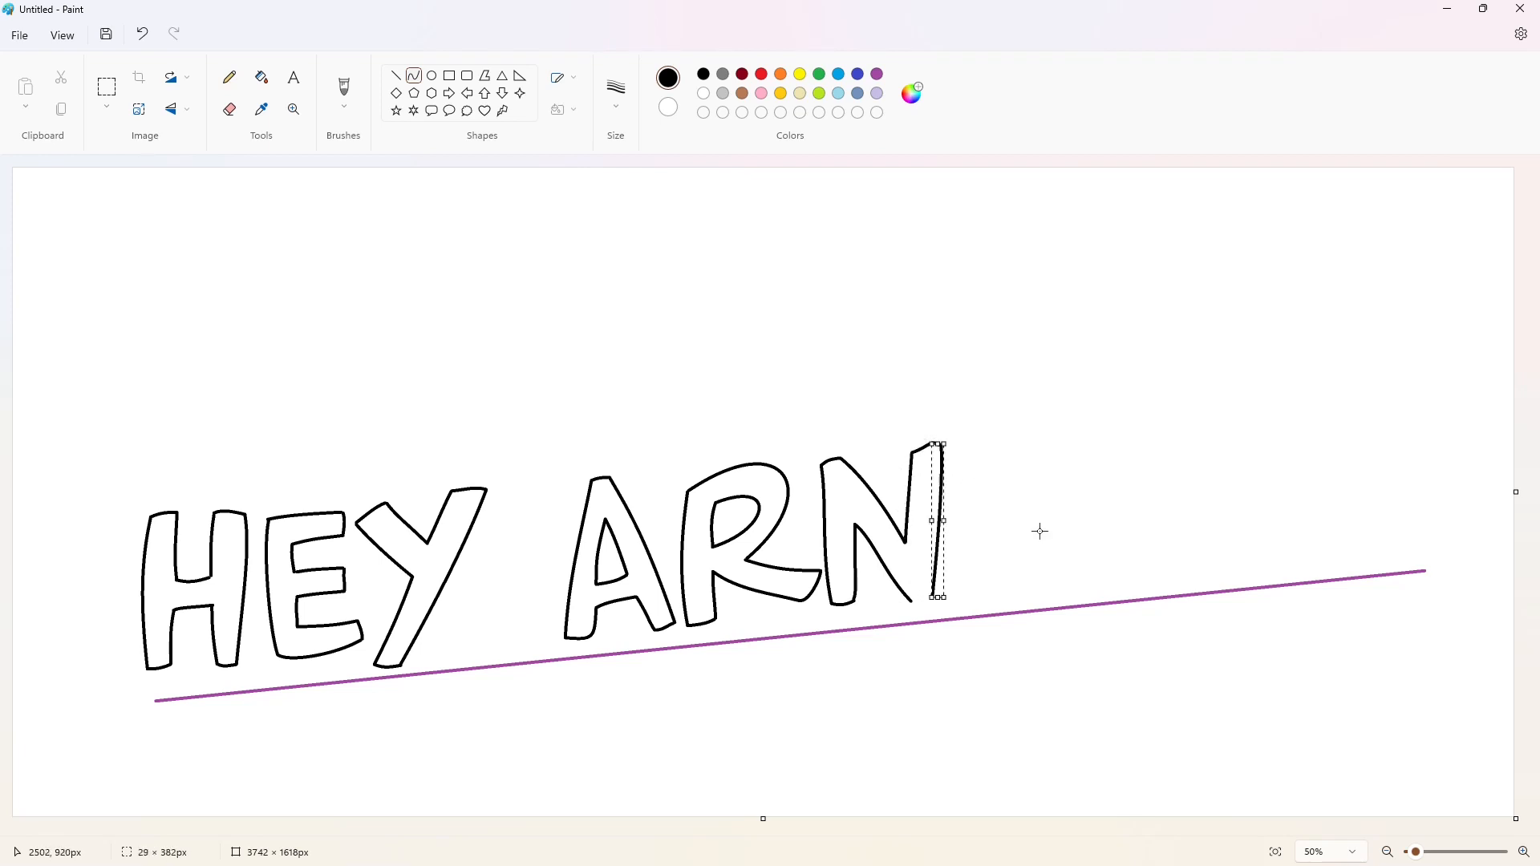
left_click(984, 575)
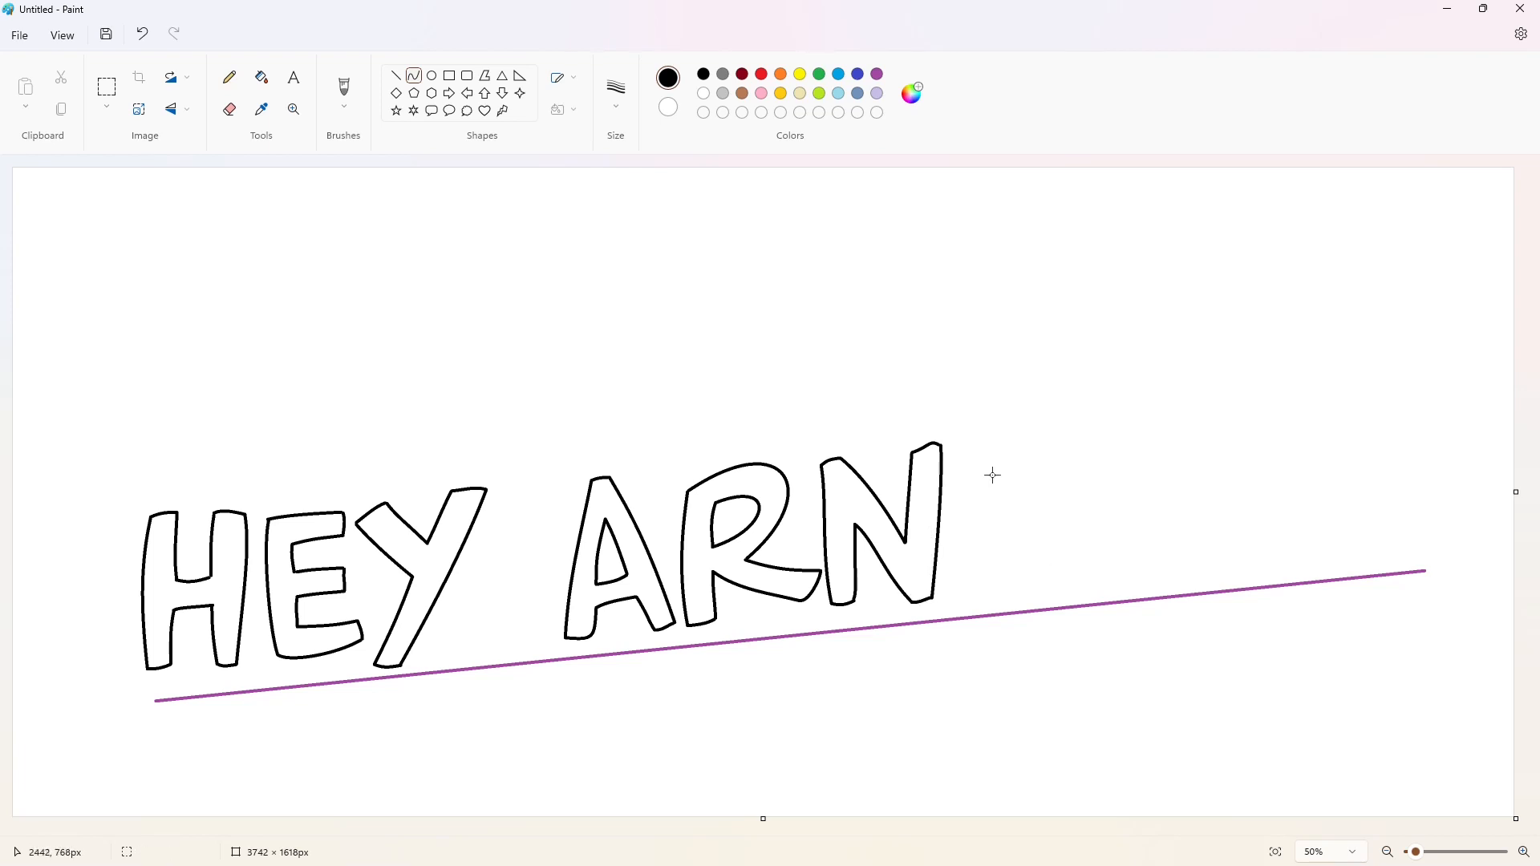
Step: Draw the slanted oval outer outline of a letter O after the N using two bent curves
left_click_drag(1050, 439, 962, 560)
left_click_drag(1000, 475, 1000, 431)
left_click_drag(972, 472, 944, 498)
left_click(1086, 487)
mouse_move(1051, 439)
left_mouse_down()
mouse_move(1051, 575)
mouse_move(1104, 492)
mouse_move(1171, 549)
mouse_move(1057, 594)
mouse_move(969, 598)
left_mouse_up()
left_click(1186, 577)
Step: Draw the smaller slanted oval opening inside the letter O with two bent curves
left_click_drag(1052, 467, 993, 543)
mouse_move(1017, 489)
left_mouse_down()
mouse_move(1033, 457)
mouse_move(972, 501)
left_mouse_up()
left_click(1051, 476)
mouse_move(1051, 468)
left_mouse_down()
mouse_move(1048, 541)
mouse_move(1074, 475)
left_mouse_up()
mouse_move(1073, 501)
left_mouse_down()
mouse_move(993, 544)
mouse_move(1028, 561)
mouse_move(1003, 565)
left_mouse_up()
left_click(1114, 541)
left_click(1118, 553)
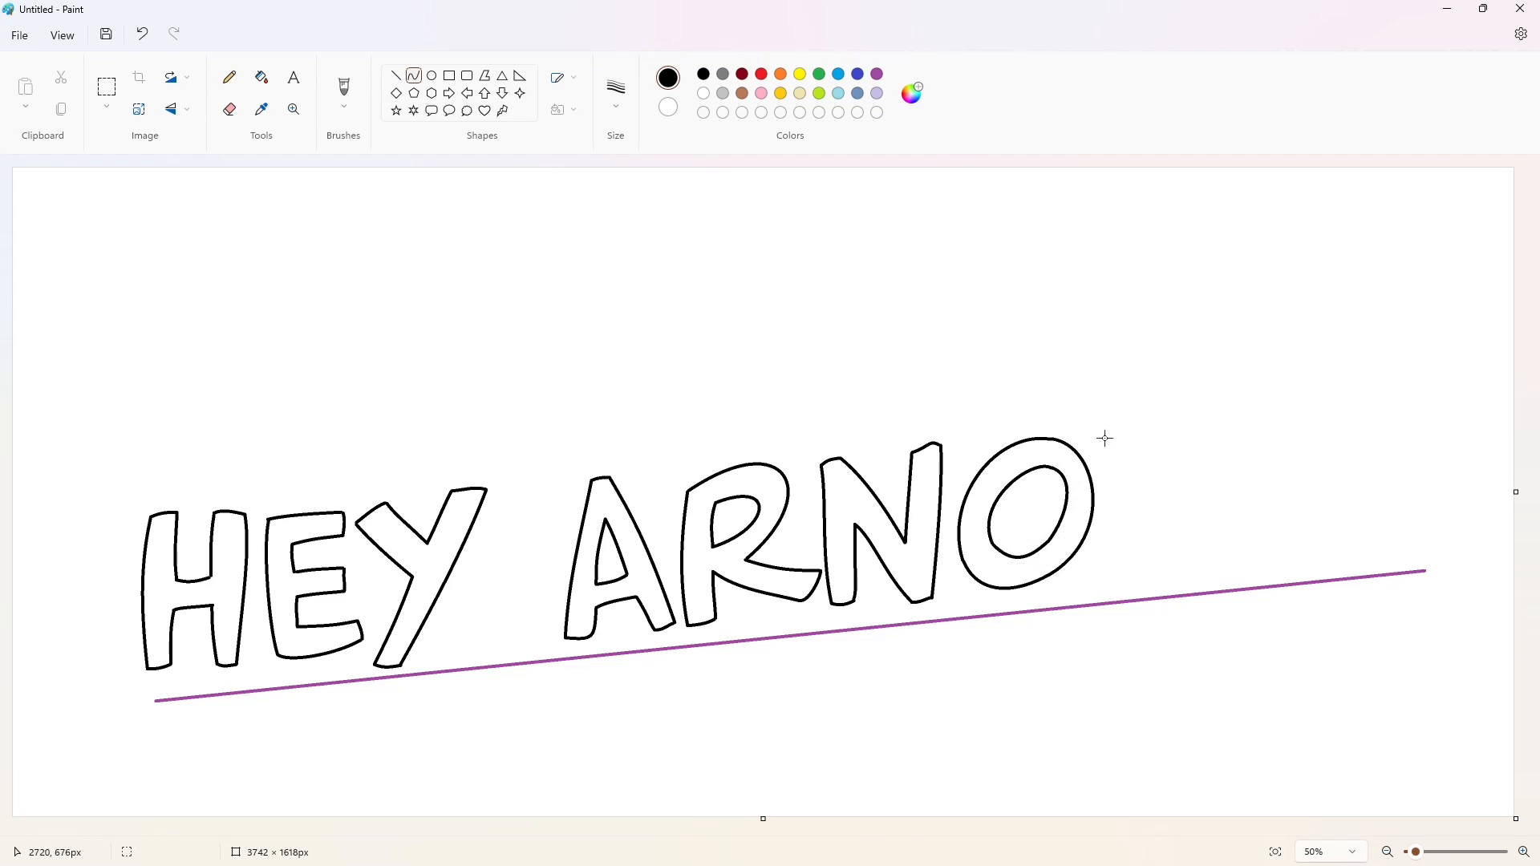
Step: Outline a hollow letter L after the O, with a rounded top and a short foot above the guide line
left_click_drag(1105, 438, 1125, 571)
left_click_drag(1115, 504, 1113, 526)
left_click_drag(1121, 433, 1120, 426)
mouse_move(1132, 427)
left_mouse_down()
mouse_move(1146, 534)
mouse_move(1142, 460)
mouse_move(1133, 502)
mouse_move(1168, 538)
mouse_move(1122, 570)
mouse_move(1194, 570)
mouse_move(1173, 578)
mouse_move(1189, 549)
mouse_move(1176, 576)
left_mouse_up()
key("ctrl+z")
left_click(1189, 559)
left_click(1124, 578)
Step: Draw the outer outline of a letter D after the L, with a curved spine and a full rounded bowl
left_click_drag(1197, 435, 1202, 568)
left_click(1193, 471)
left_click_drag(1199, 471, 1363, 375)
left_click(1277, 518)
left_click_drag(1364, 520, 1362, 532)
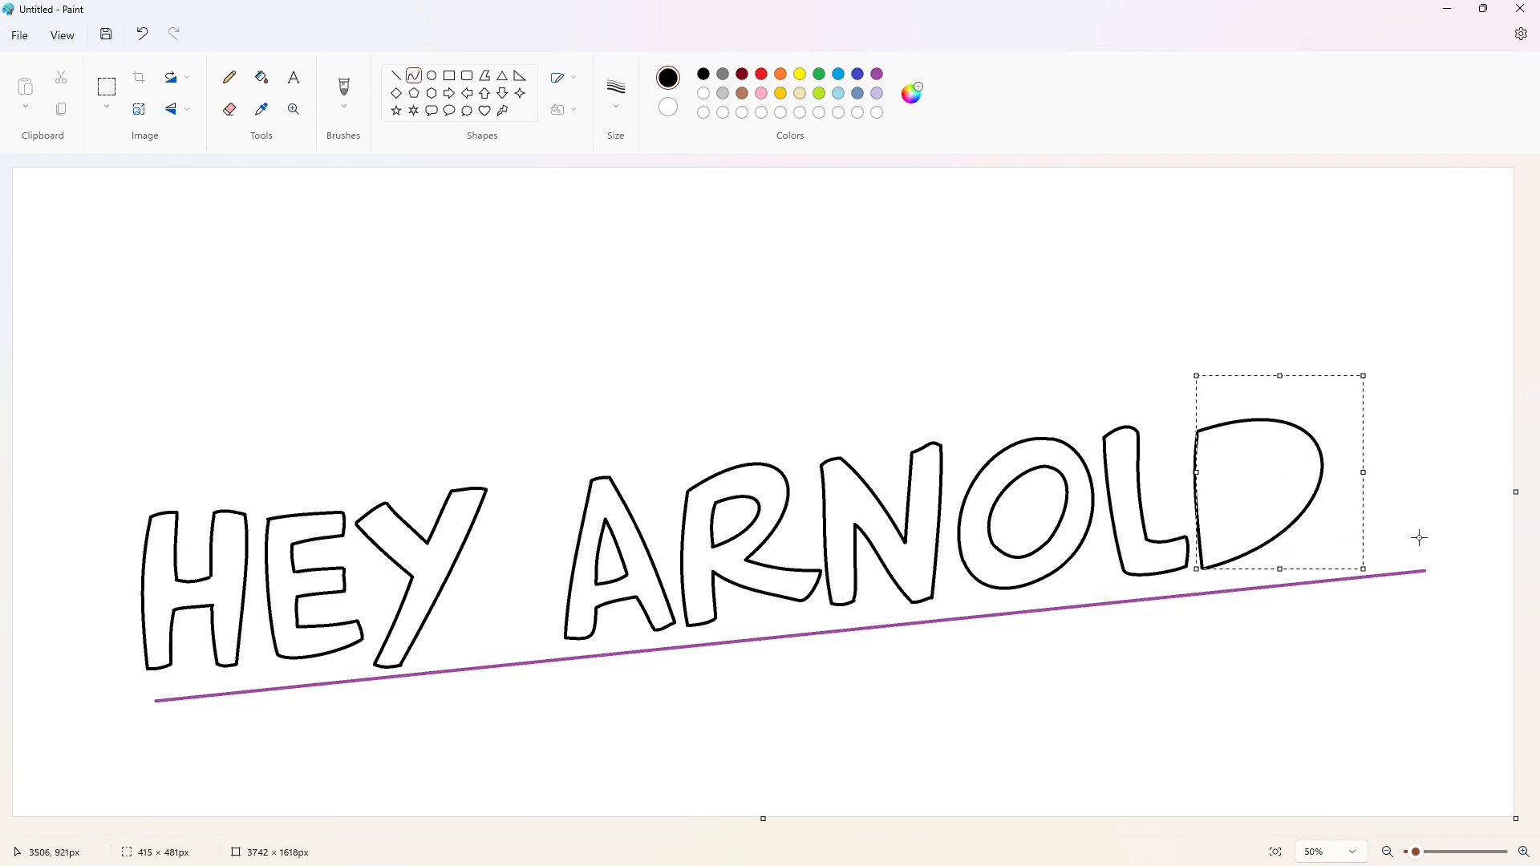
left_click(1419, 537)
Step: Outline the inner opening of the letter D with a curved spine edge and bowl curve
left_click_drag(1219, 448, 1223, 538)
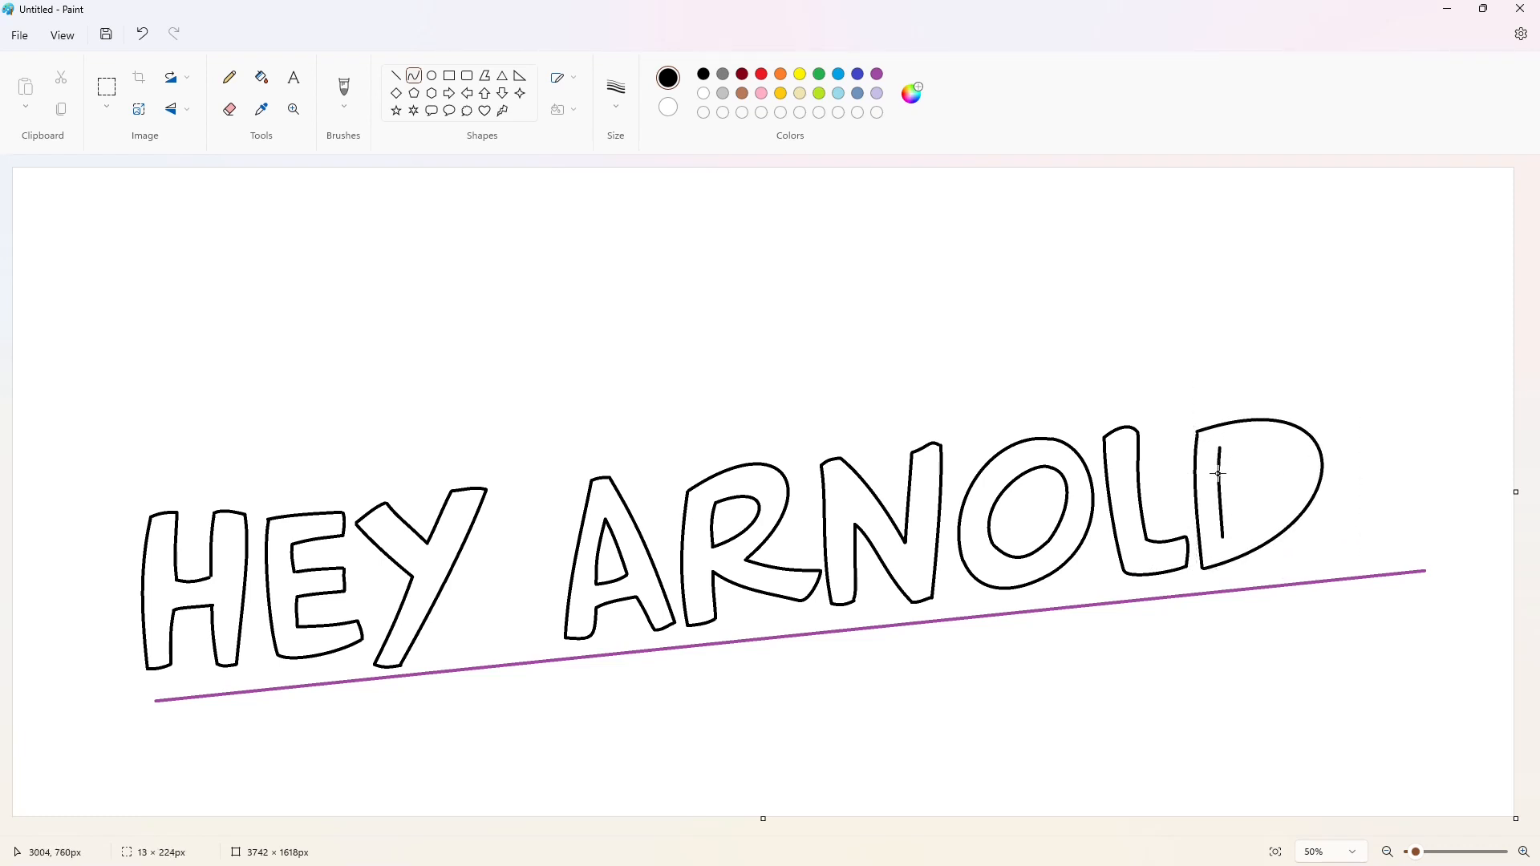
left_click_drag(1220, 447, 1223, 538)
left_click_drag(1230, 491, 1287, 430)
left_click_drag(1283, 481, 1294, 502)
left_click(1381, 497)
Step: Outline the tapered upper bar of an exclamation mark after the D
mouse_move(1338, 403)
left_mouse_down()
mouse_move(1346, 515)
mouse_move(1338, 471)
left_mouse_up()
left_click(1408, 478)
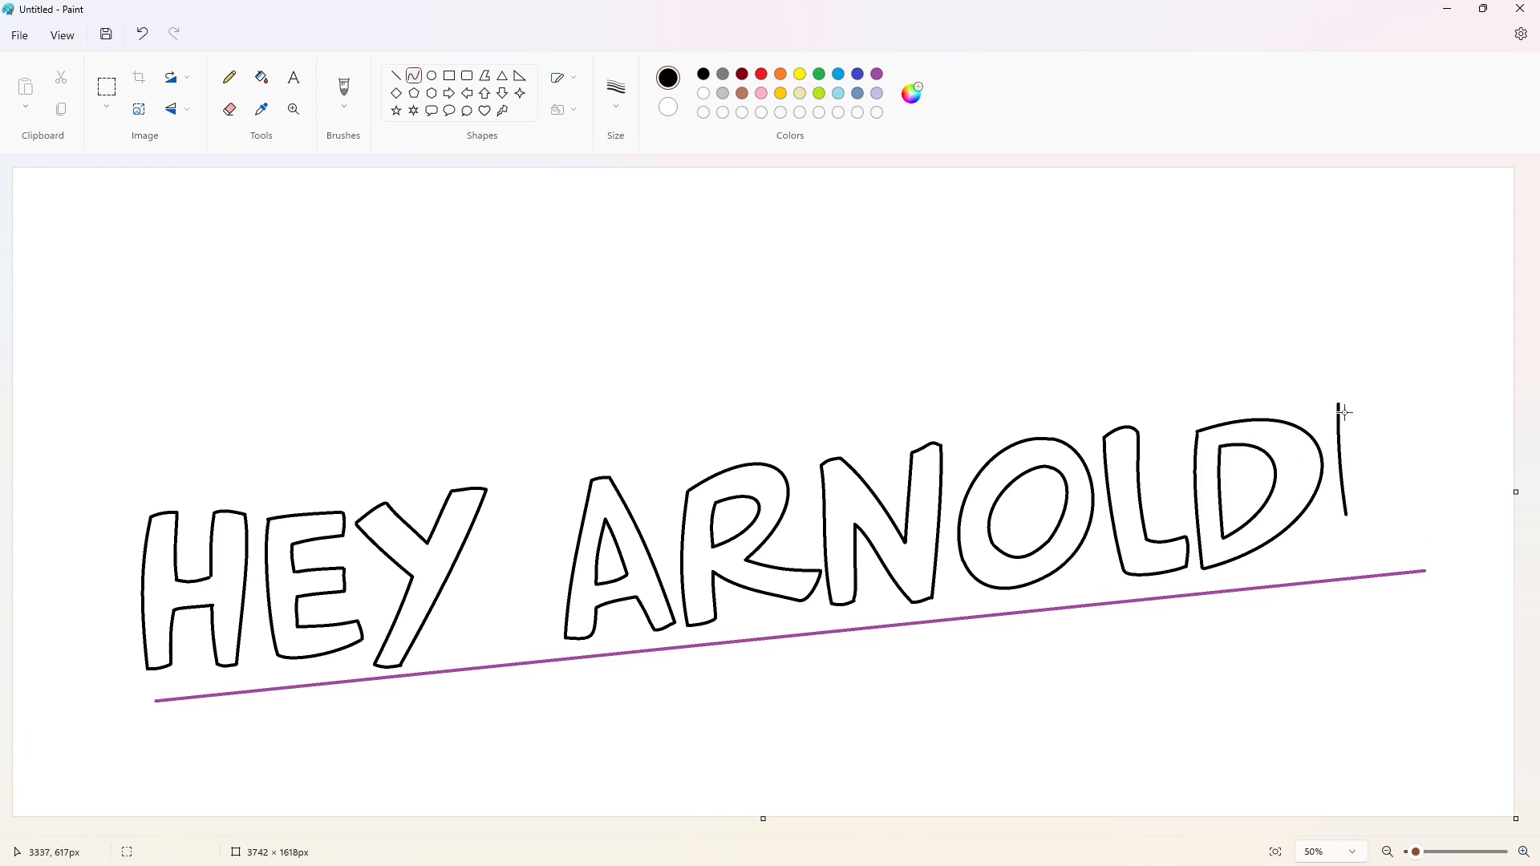
left_click_drag(1338, 403, 1370, 408)
mouse_move(1365, 405)
left_mouse_down()
mouse_move(1395, 501)
mouse_move(1369, 508)
mouse_move(1371, 477)
mouse_move(1369, 509)
left_mouse_up()
left_click(1424, 416)
left_click(1401, 494)
Step: Draw an oval dot about 75 × 84 px beneath the exclamation mark's bar
left_click_drag(1358, 514, 1371, 556)
left_click(1422, 515)
left_click(432, 76)
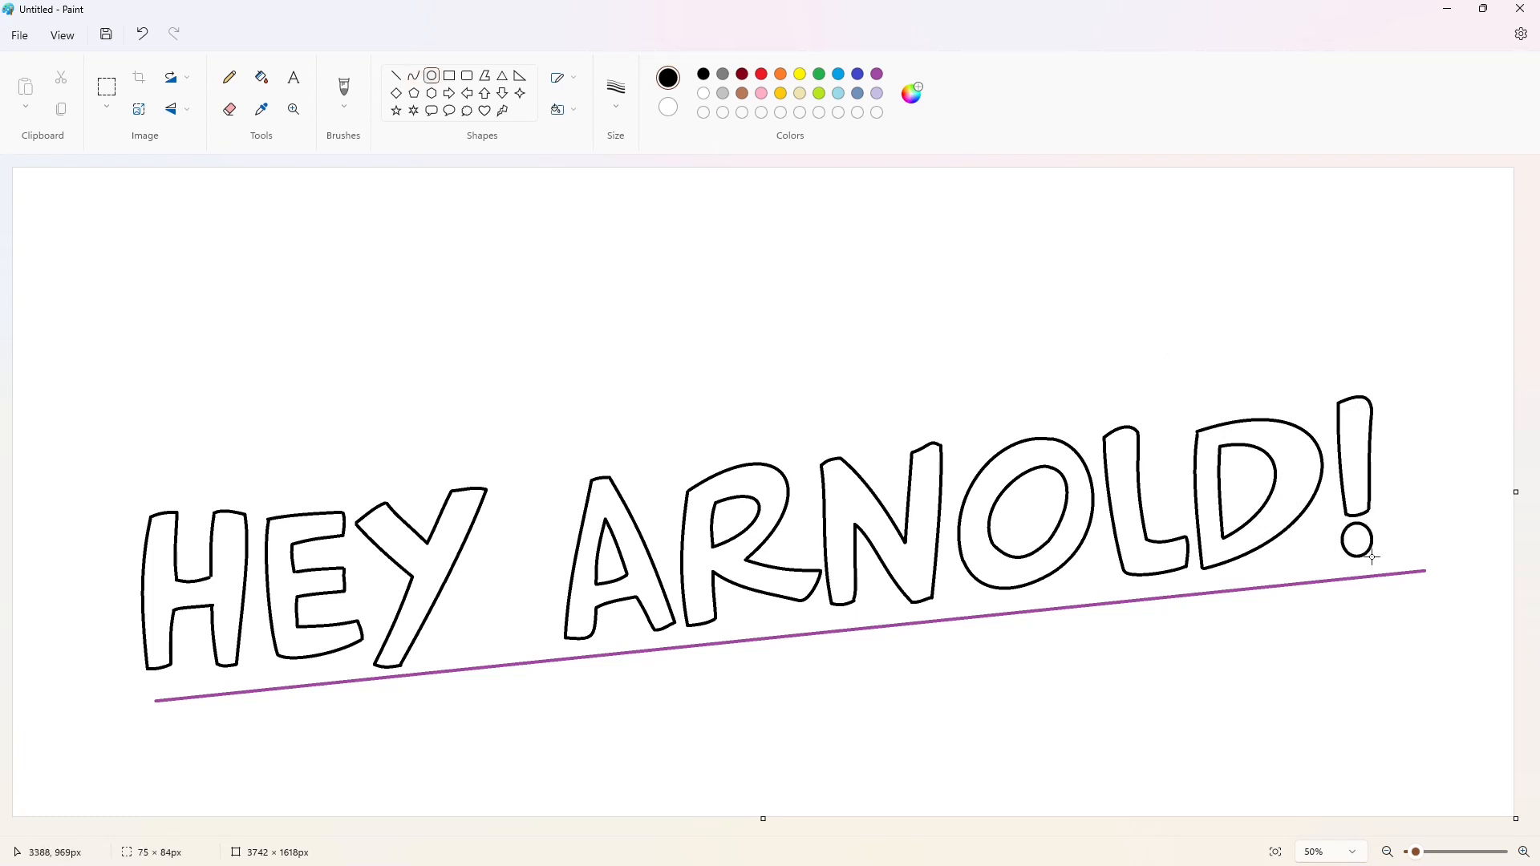
left_click(1408, 663)
Step: Remove the purple guide line by filling it with white
left_click(262, 78)
left_click(703, 93)
left_click(879, 626)
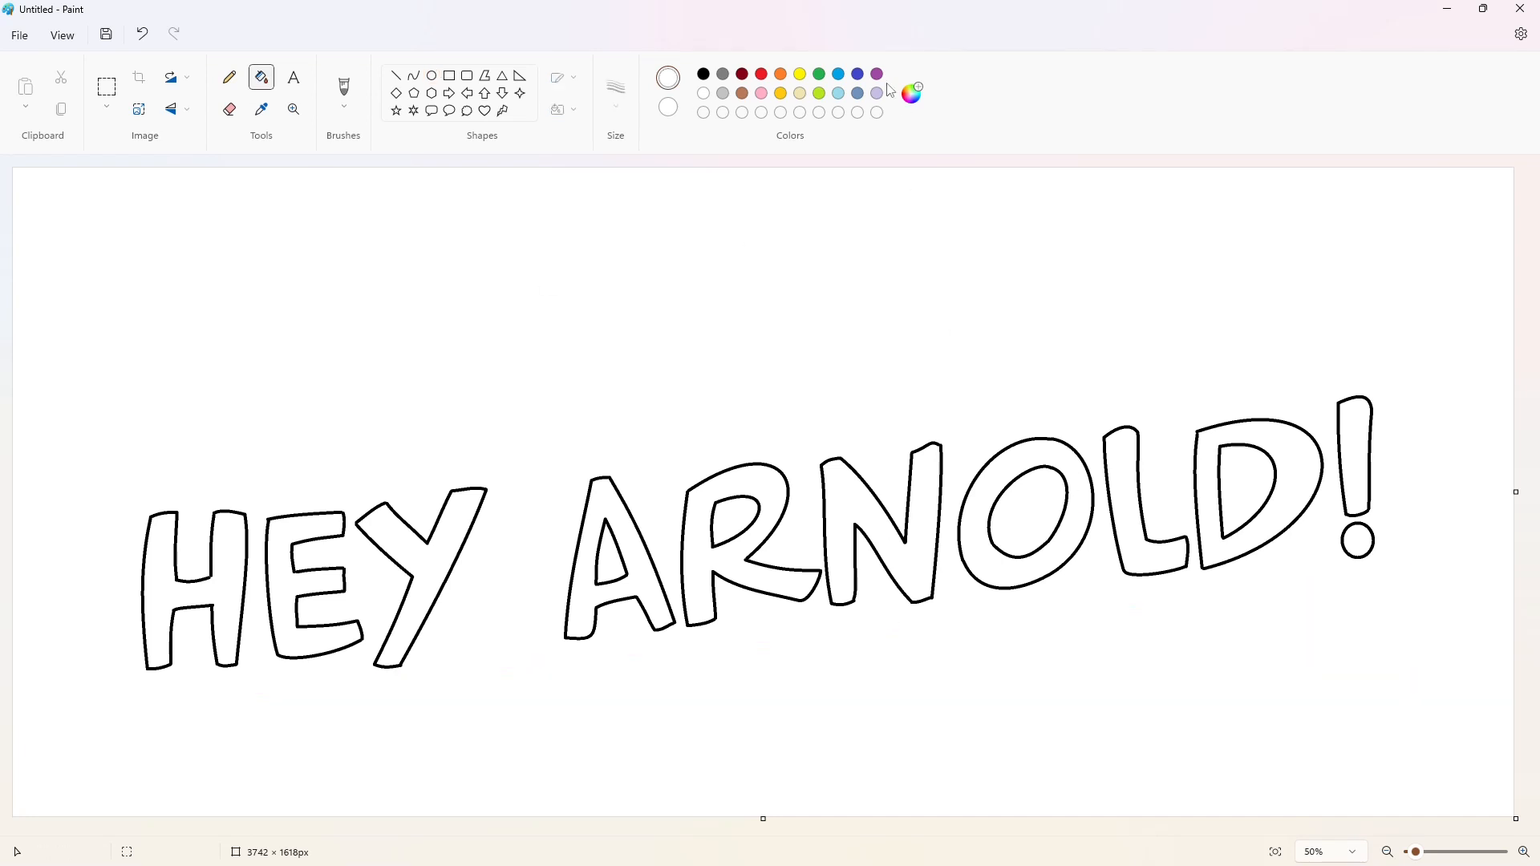
Step: Fill every letter of the HEY ARNOLD! title and both parts of the exclamation mark with purple
left_click(877, 75)
left_click(230, 549)
left_click(281, 552)
left_click(398, 545)
left_click(582, 609)
left_click(698, 578)
left_click(834, 553)
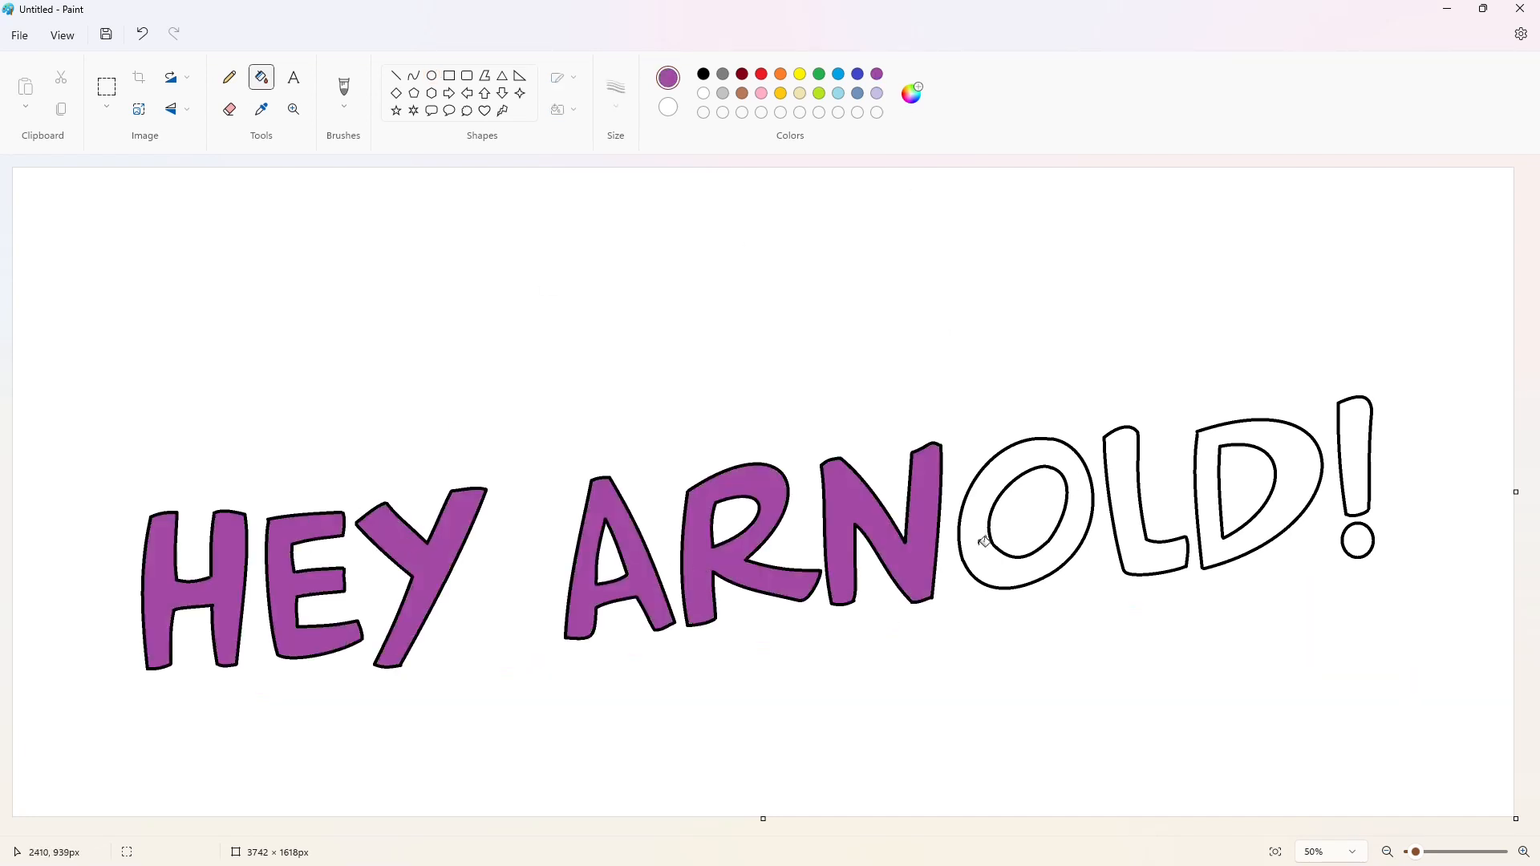
left_click(976, 541)
left_click(1123, 513)
left_click(1208, 497)
left_click(1355, 449)
left_click(1358, 542)
Step: Copy a rectangular area of about 3563 × 1240 px containing the whole purple title, and release the selection
left_click(107, 86)
left_click_drag(45, 272, 1476, 770)
key("ctrl+c")
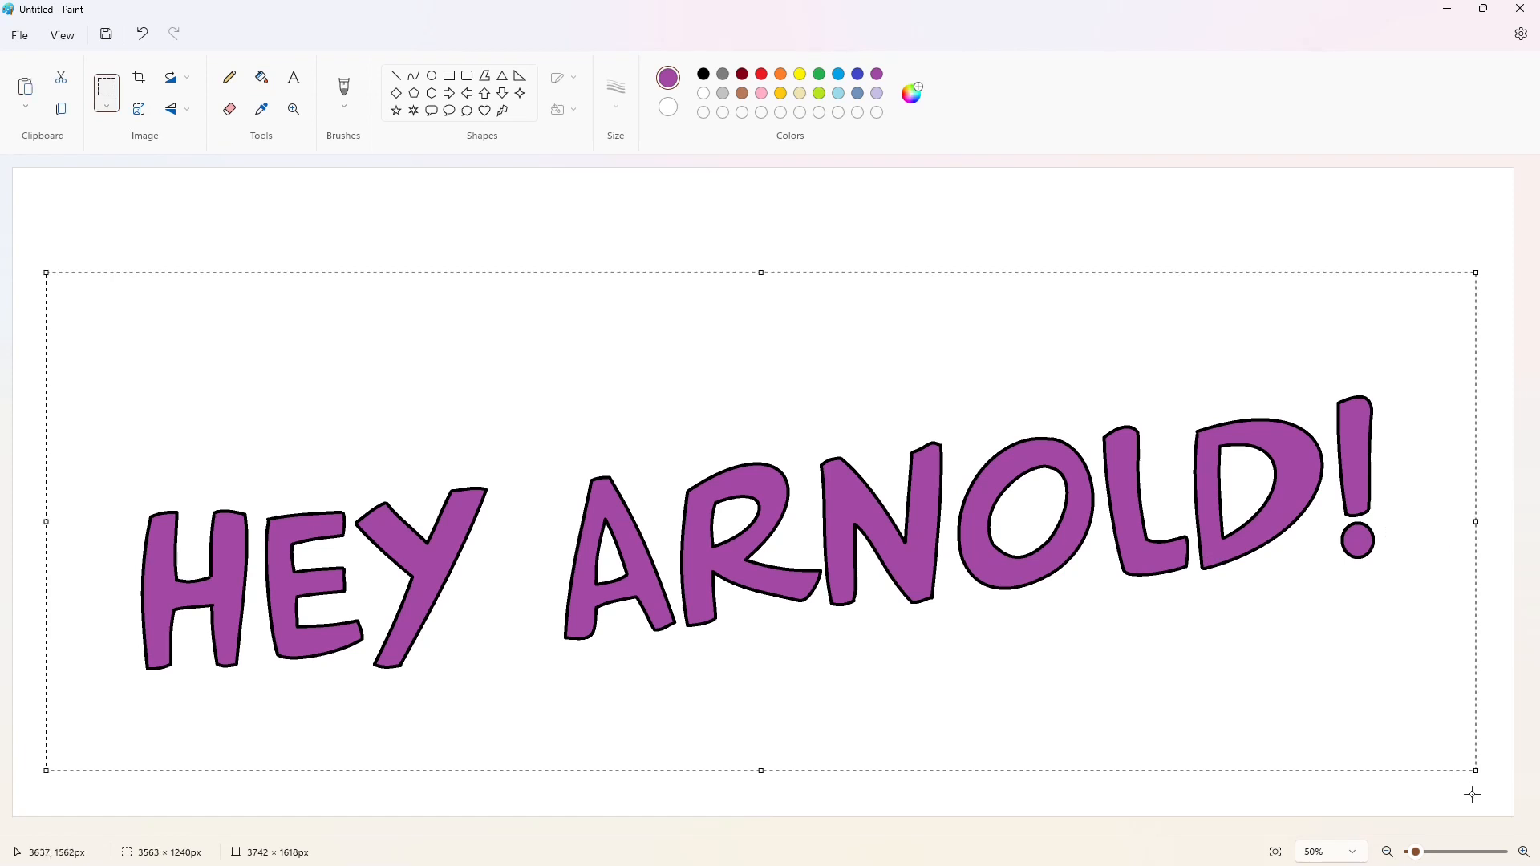
key("ctrl+z")
Step: Fill all the title's letters and the exclamation mark with black to make a solid shadow layer
left_click(262, 77)
left_click(703, 74)
left_click(192, 593)
left_click(426, 538)
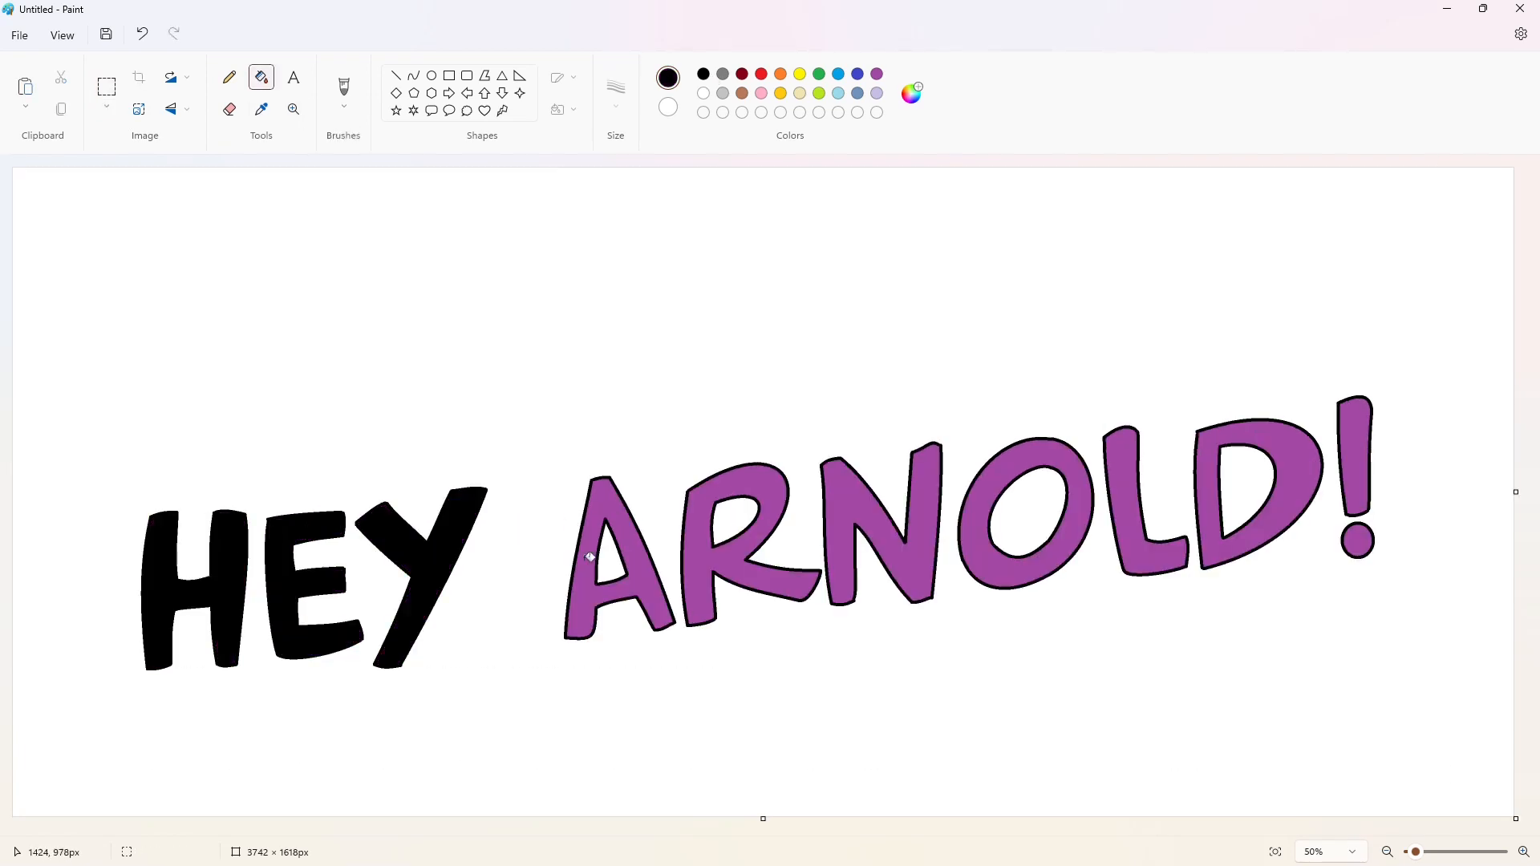
left_click(582, 610)
left_click(698, 577)
left_click(834, 554)
left_click(977, 541)
left_click(1208, 497)
left_click(1357, 481)
left_click(1358, 541)
Step: Paste the copied purple title and make its selection background transparent
key("ctrl+v")
left_click(107, 106)
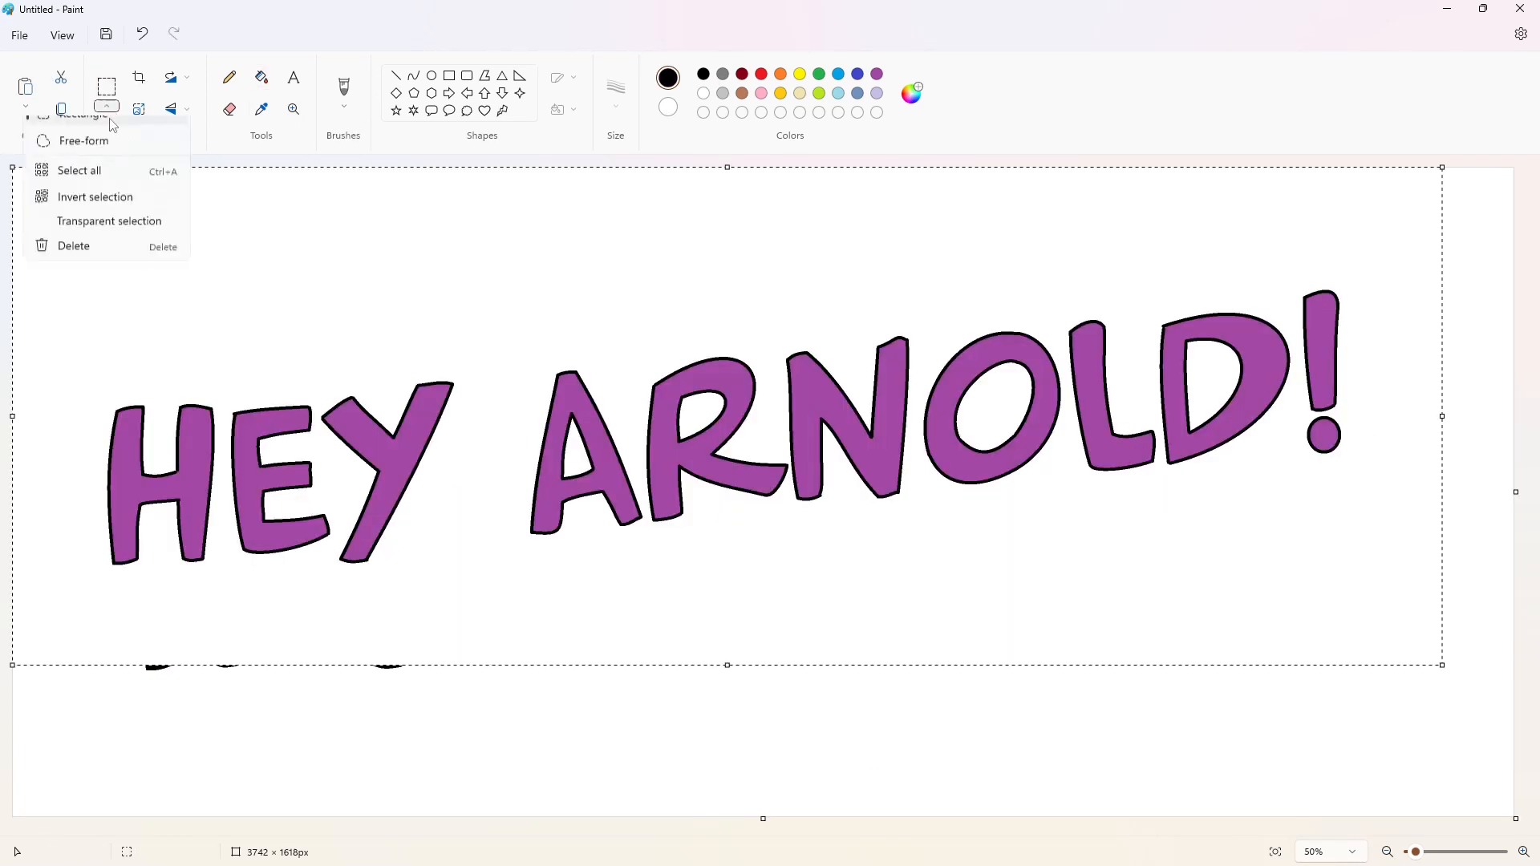
left_click(120, 241)
Step: Place the pasted purple title slightly above and to the left of the black lettering as a drop-shadow effect, and deselect it
left_click_drag(437, 430, 460, 524)
key("Right")
key("Right")
key("Right")
key("Right")
key("Down")
key("Down")
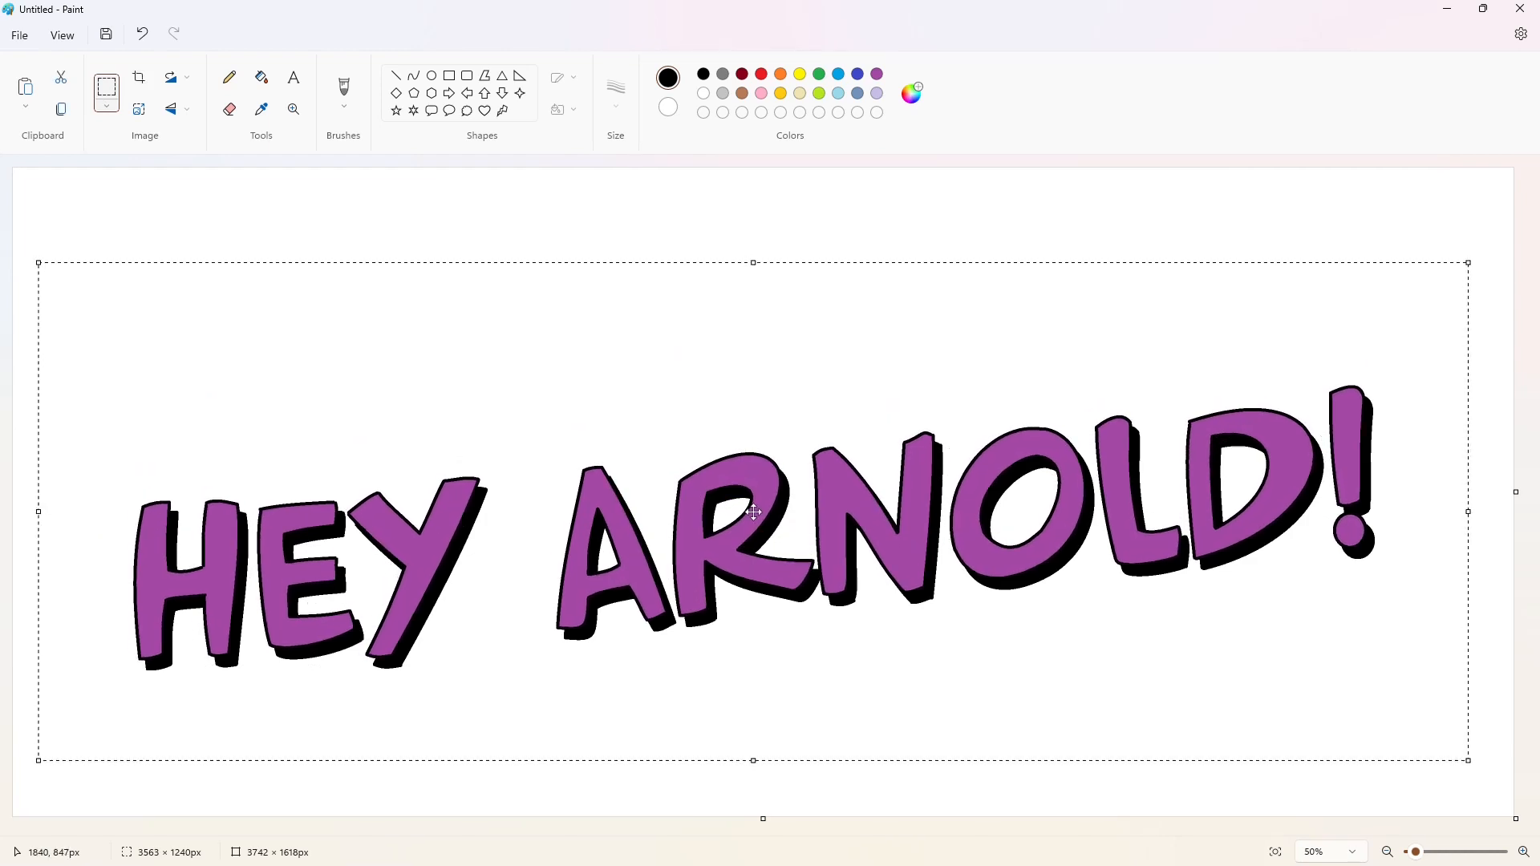
left_click(460, 196)
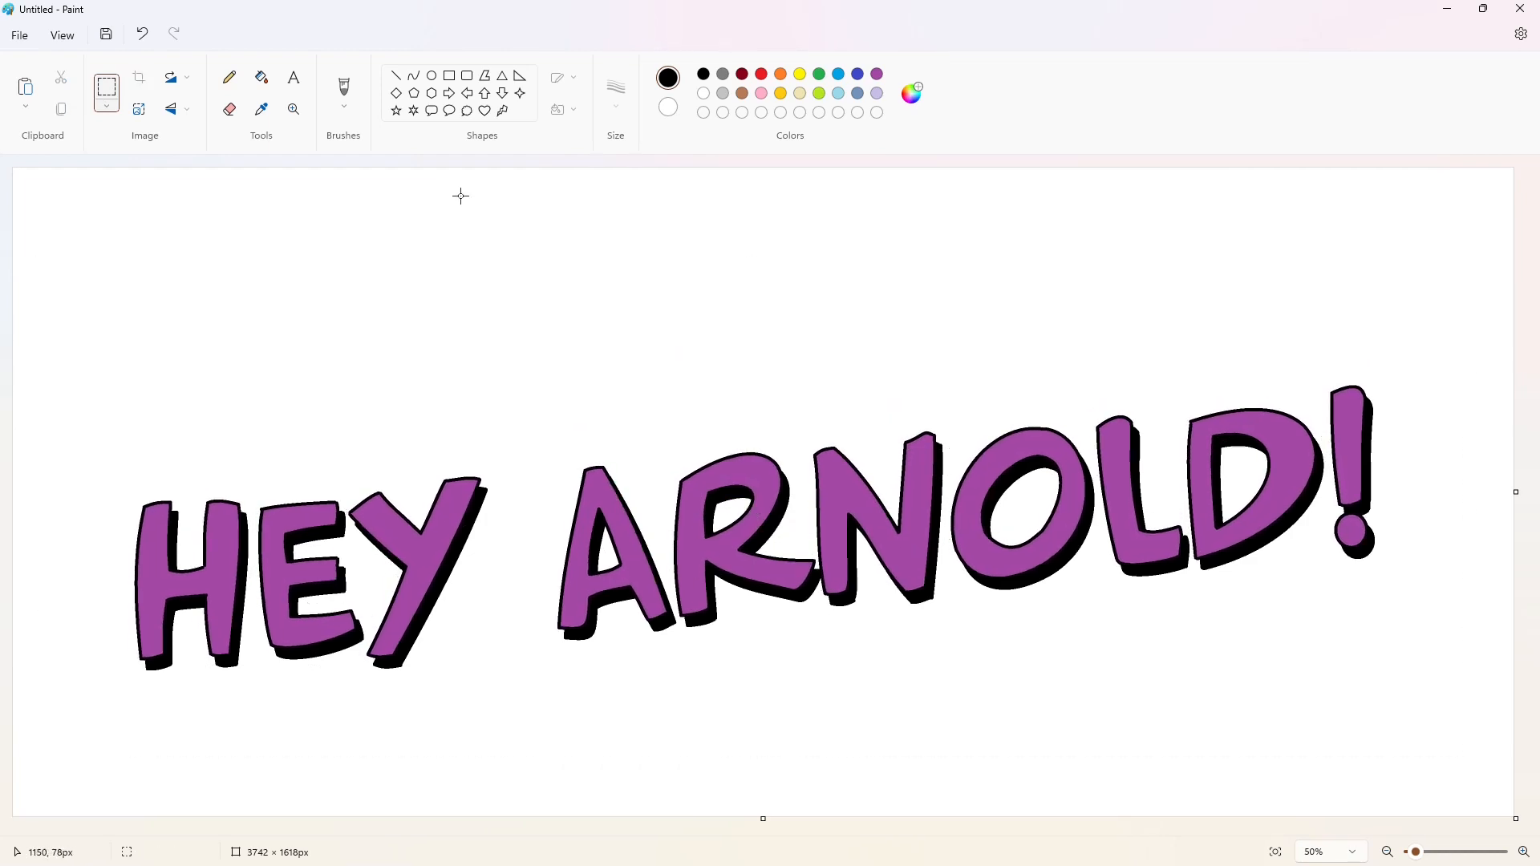
Step: Add the text "nickelodeon" above the title in the New LiteBulb font without bold
left_click(286, 80)
left_click(139, 294)
left_click_drag(124, 286, 113, 279)
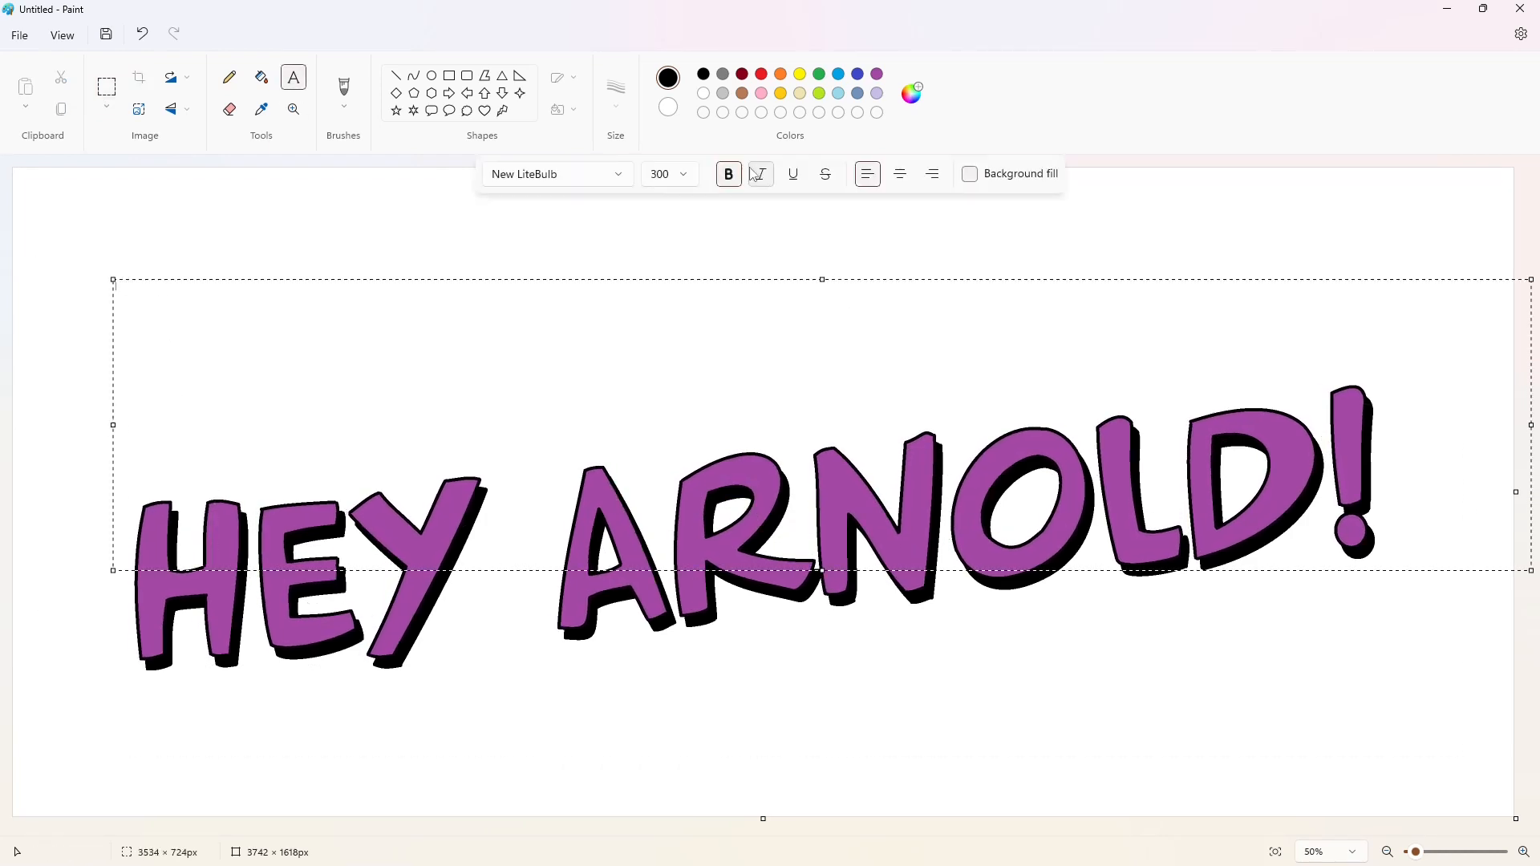
left_click(728, 174)
type("nickelodeon")
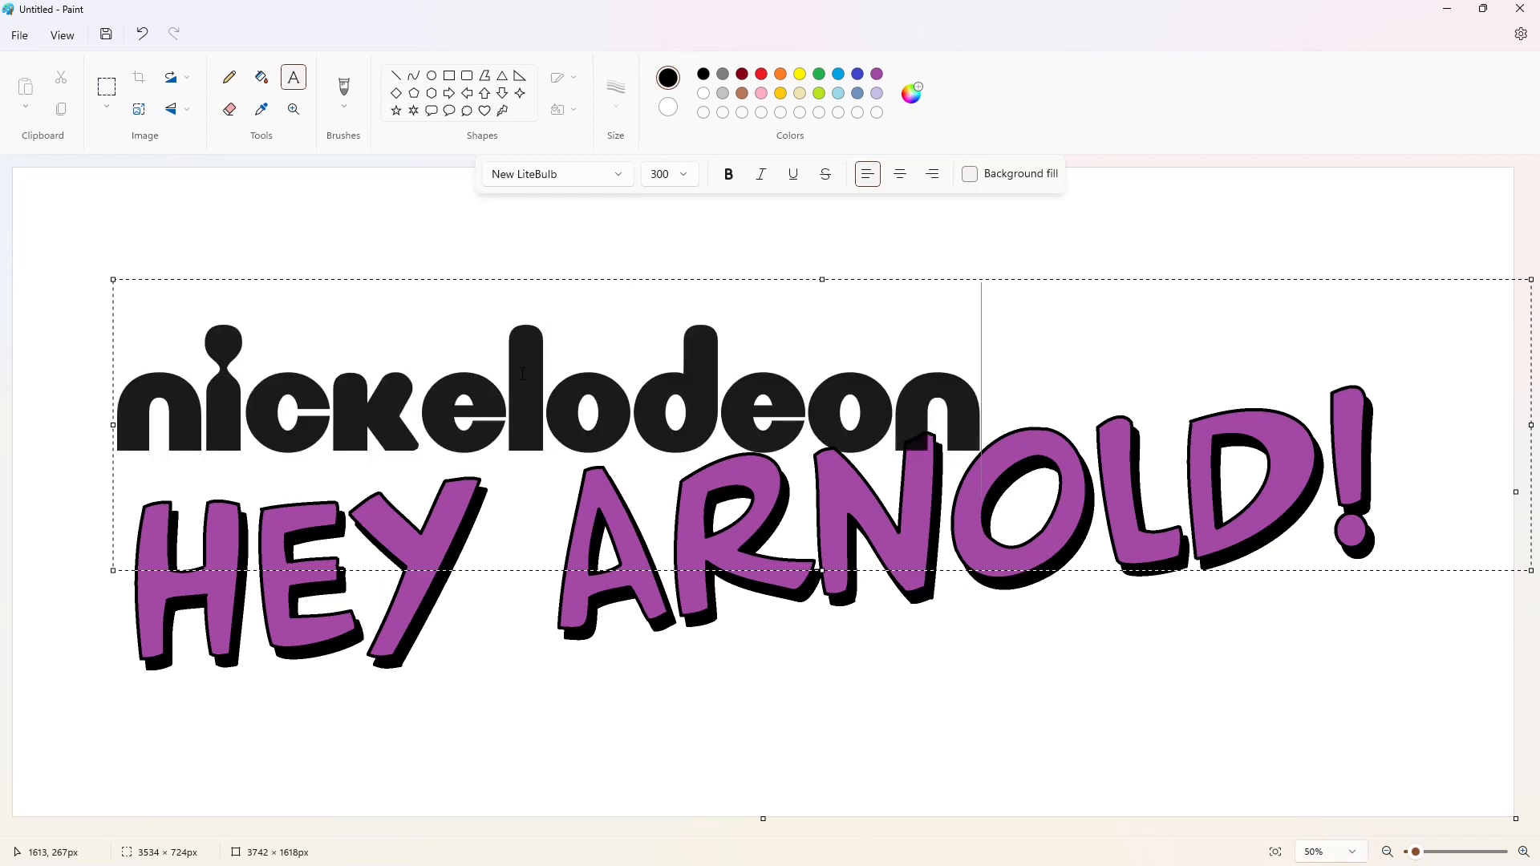
Step: Try the nickelodeon text at font sizes 280 and 250
key("ctrl+a")
left_click(684, 174)
type("280")
key("Return")
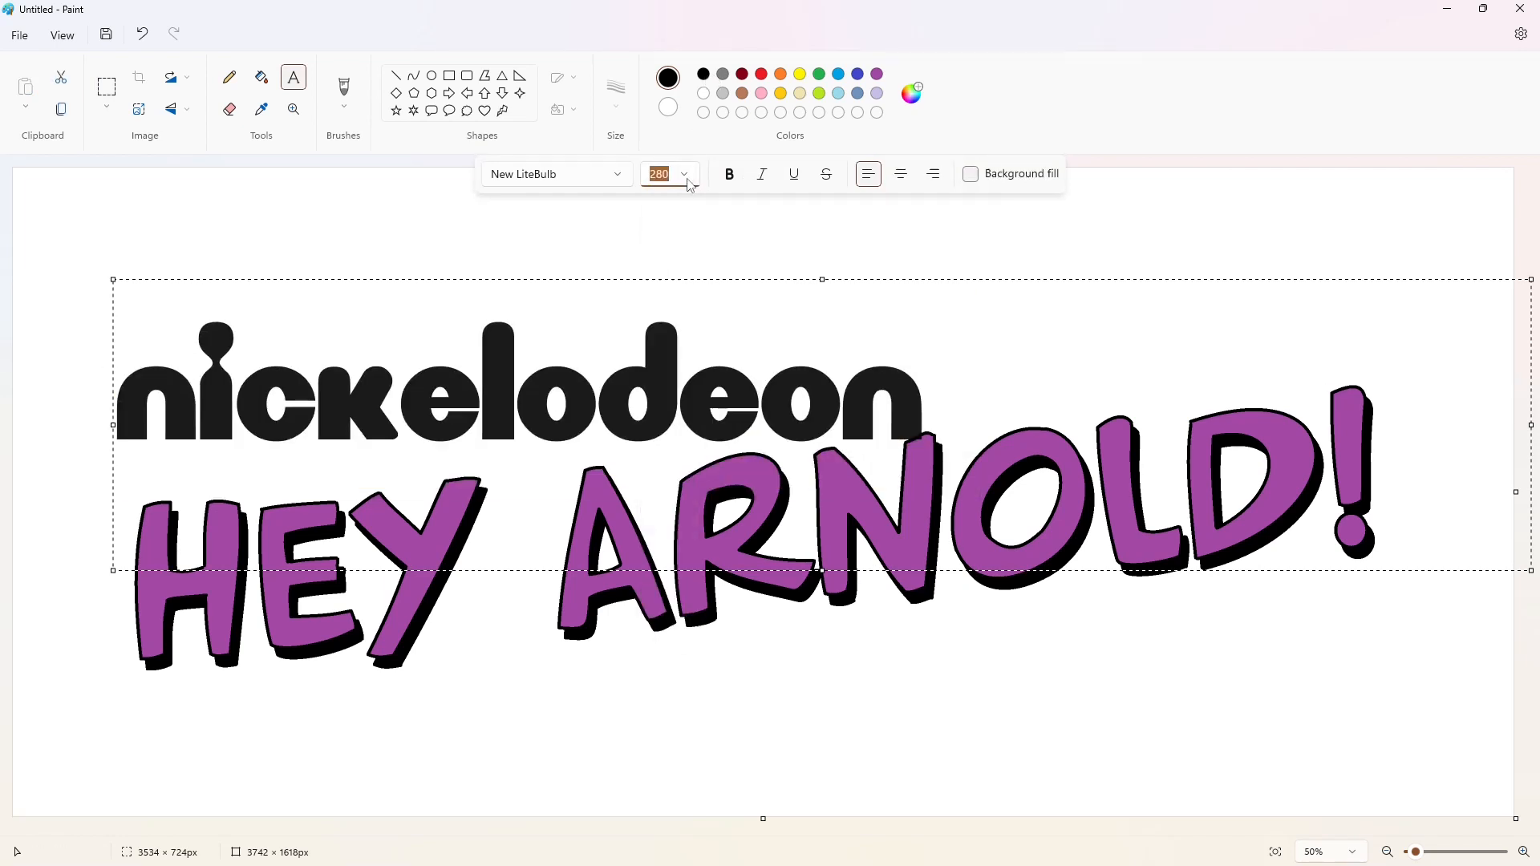
left_click(686, 174)
type("250")
key("Return")
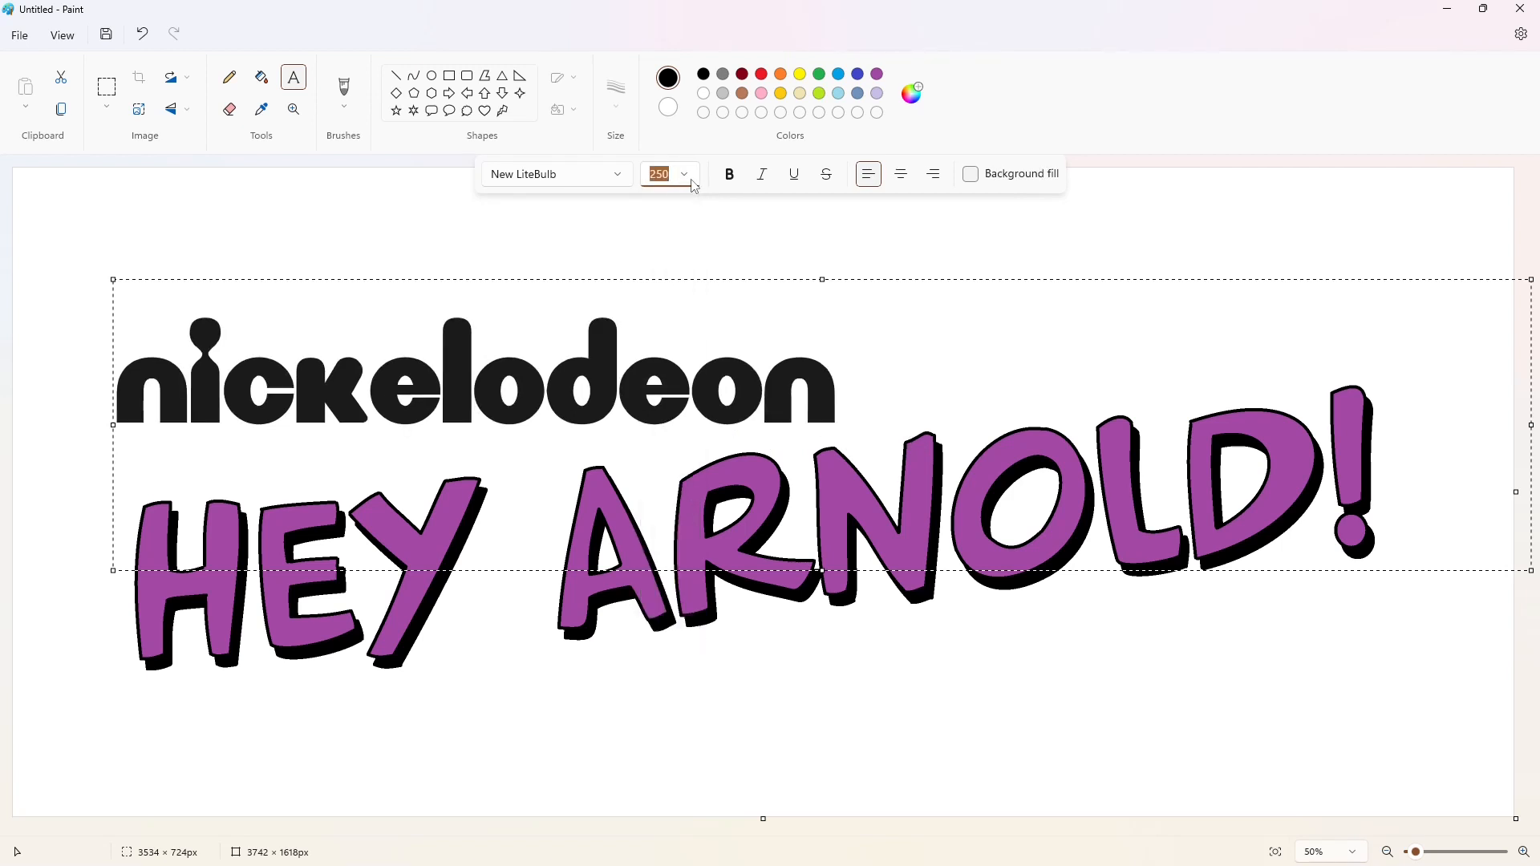
Step: Set the nickelodeon text's font size to 245 and shift it slightly right above the H of the title
key("ctrl+a")
left_click(684, 174)
type("245")
key("Return")
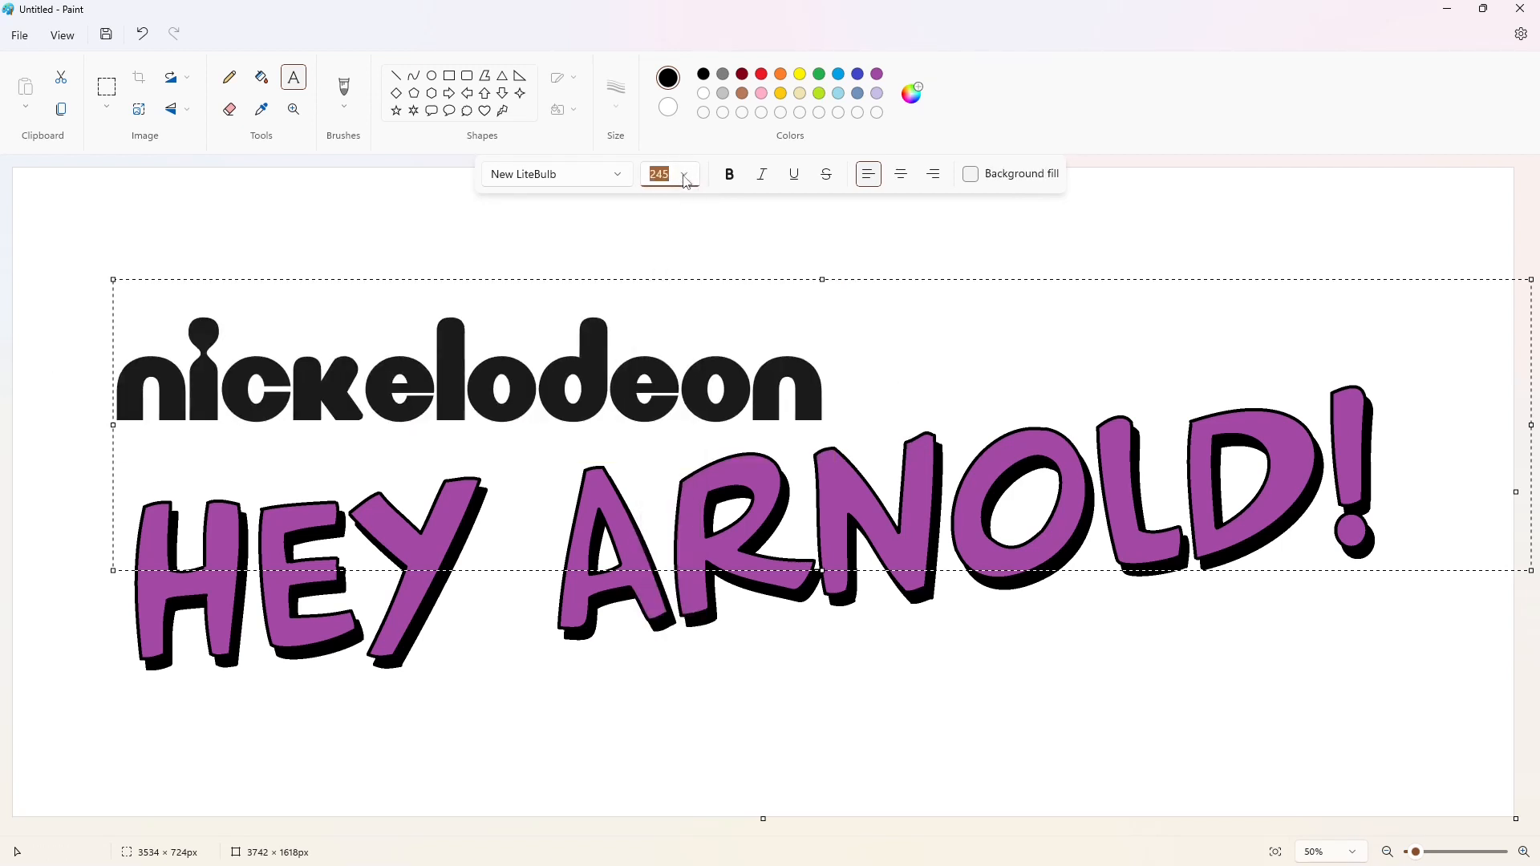
left_click_drag(113, 280, 126, 278)
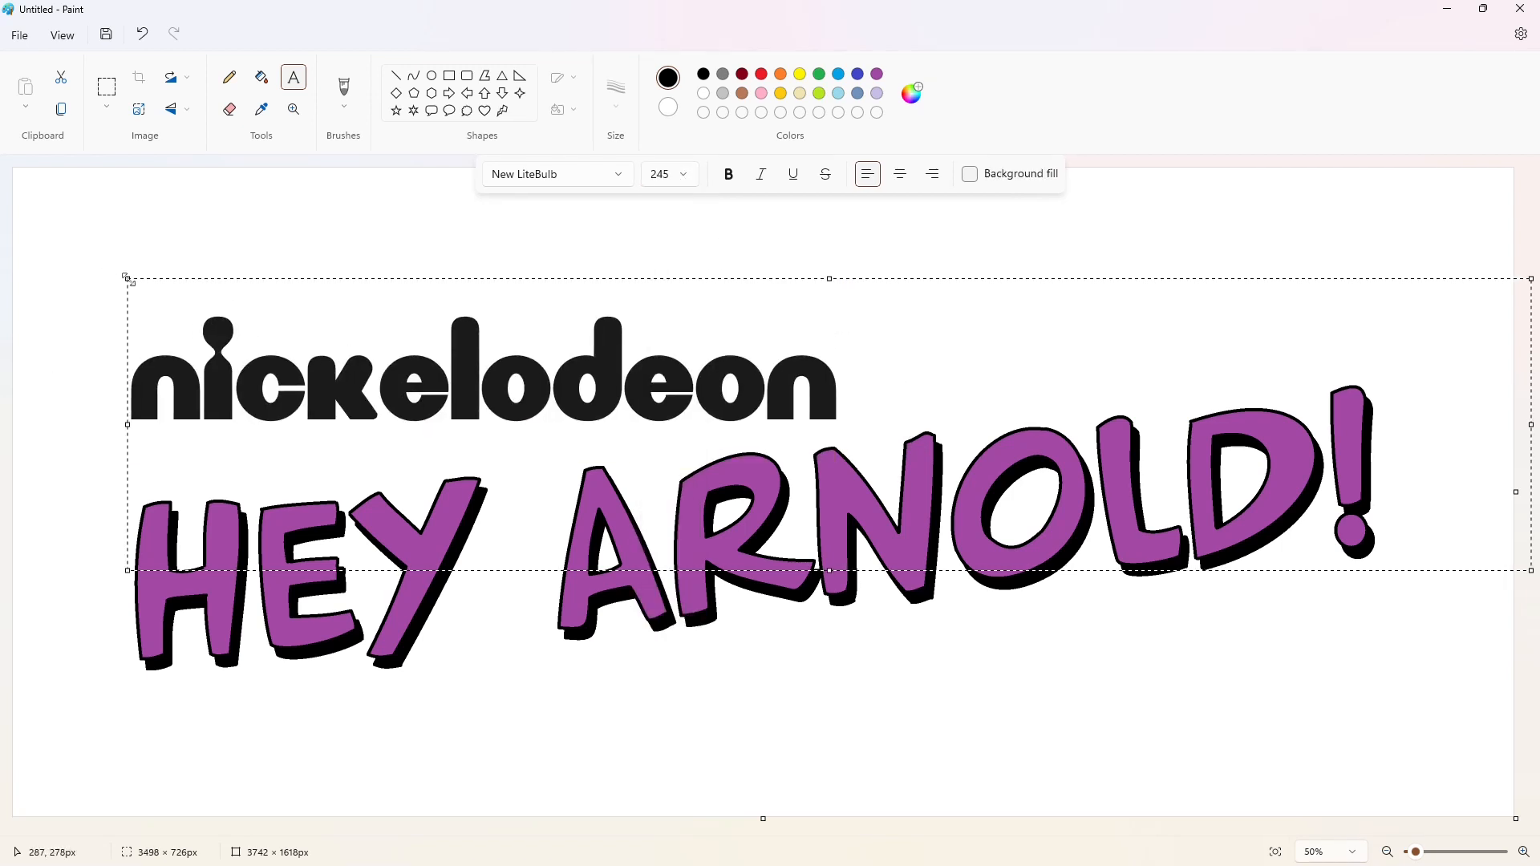
Step: Recolour the whole nickelodeon text orange and commit it to the canvas
key("ctrl+a")
left_click(780, 74)
left_click(626, 240)
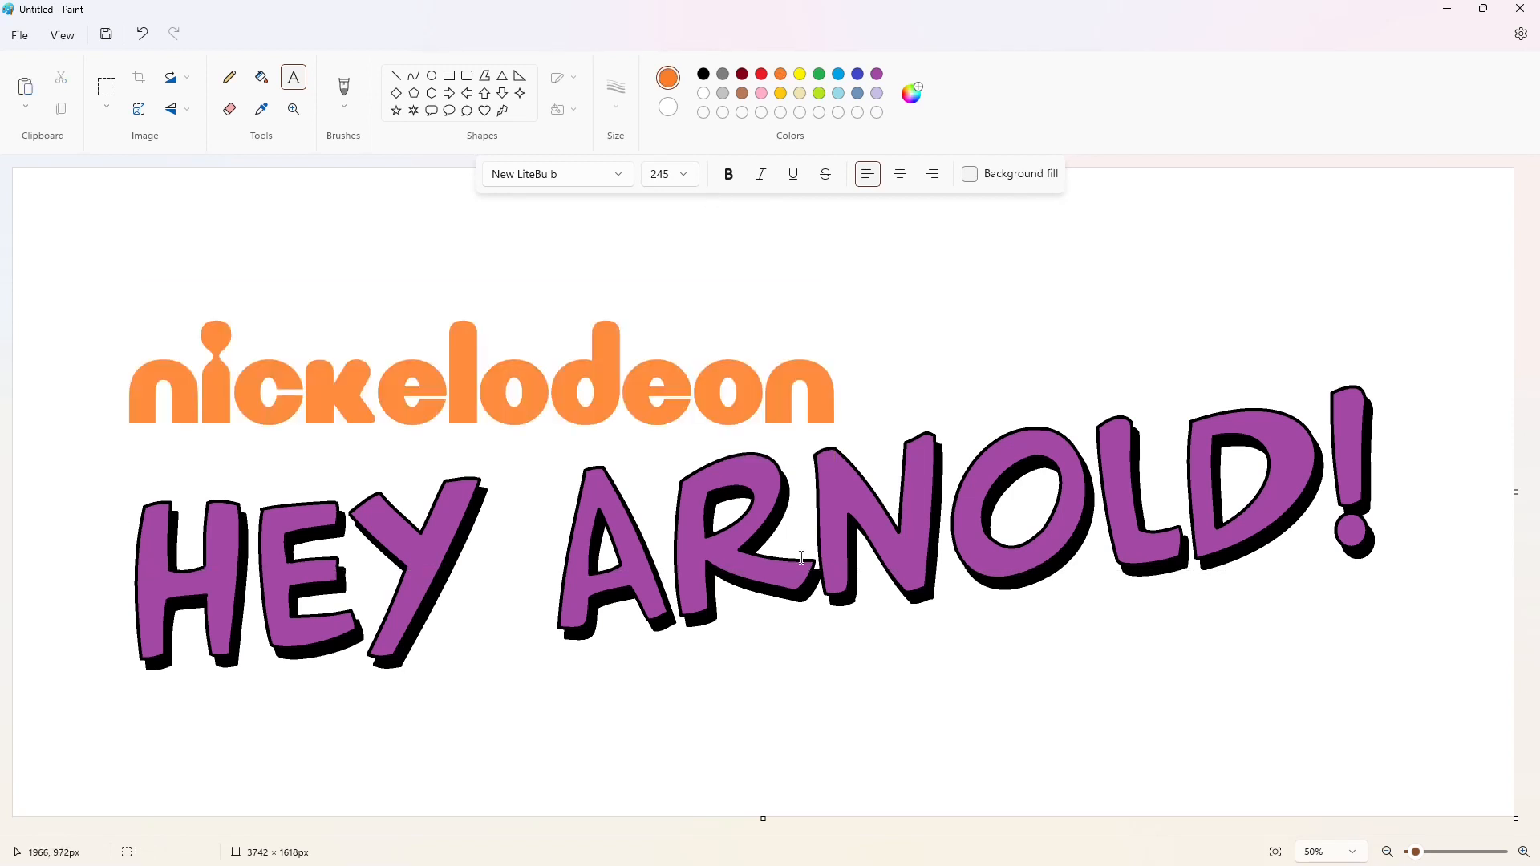
Step: Refill all the purple faces of the HEY ARNOLD! letters and exclamation mark with gold
left_click(780, 93)
left_click(261, 77)
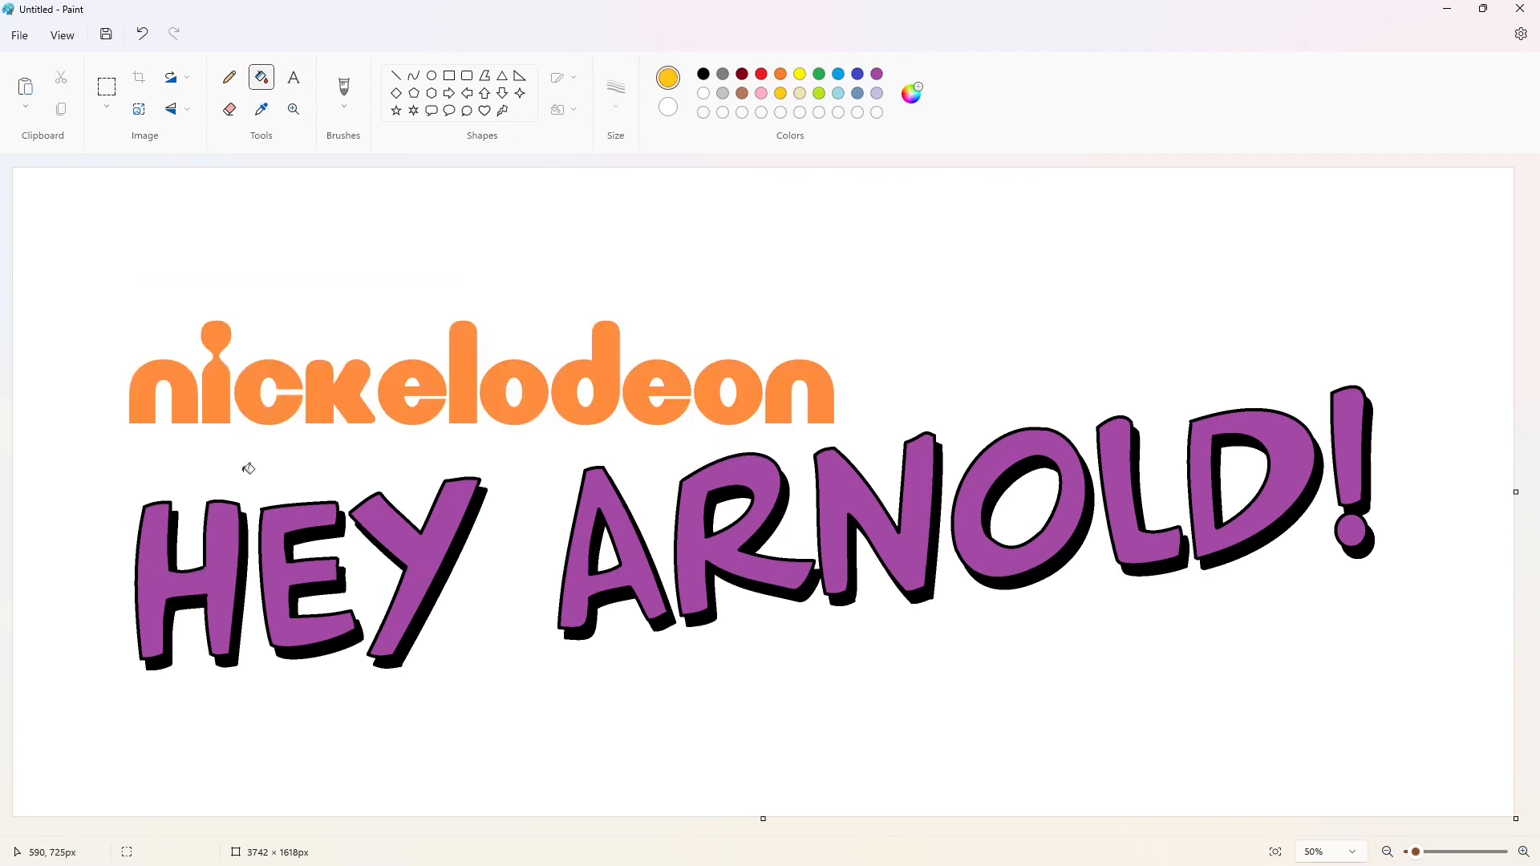
left_click(229, 529)
left_click(277, 542)
left_click(389, 543)
left_click(584, 542)
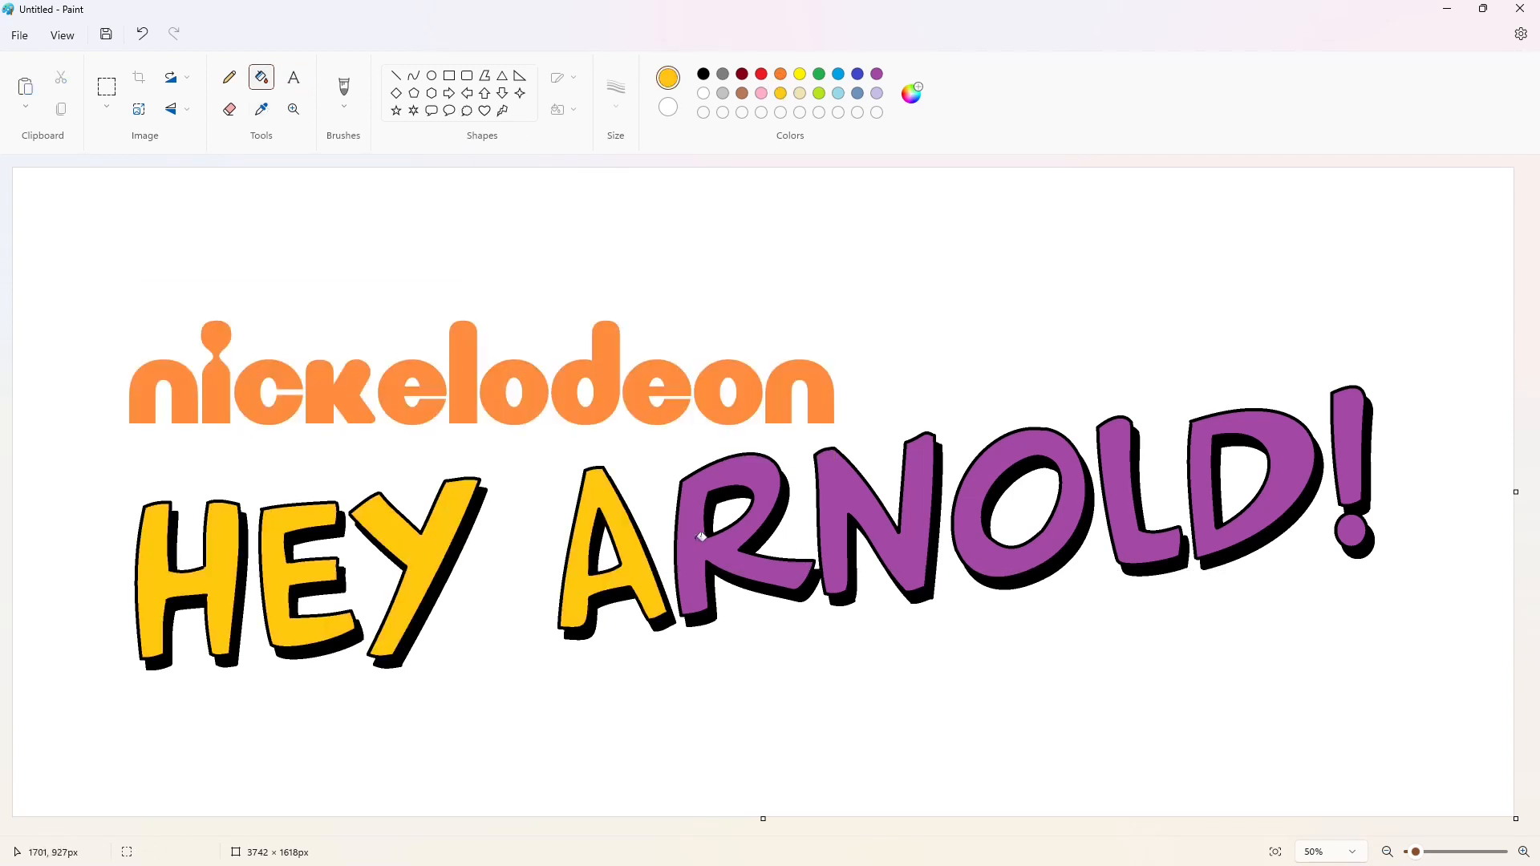
left_click(701, 536)
left_click(870, 517)
left_click(979, 532)
left_click(1123, 501)
left_click(1210, 527)
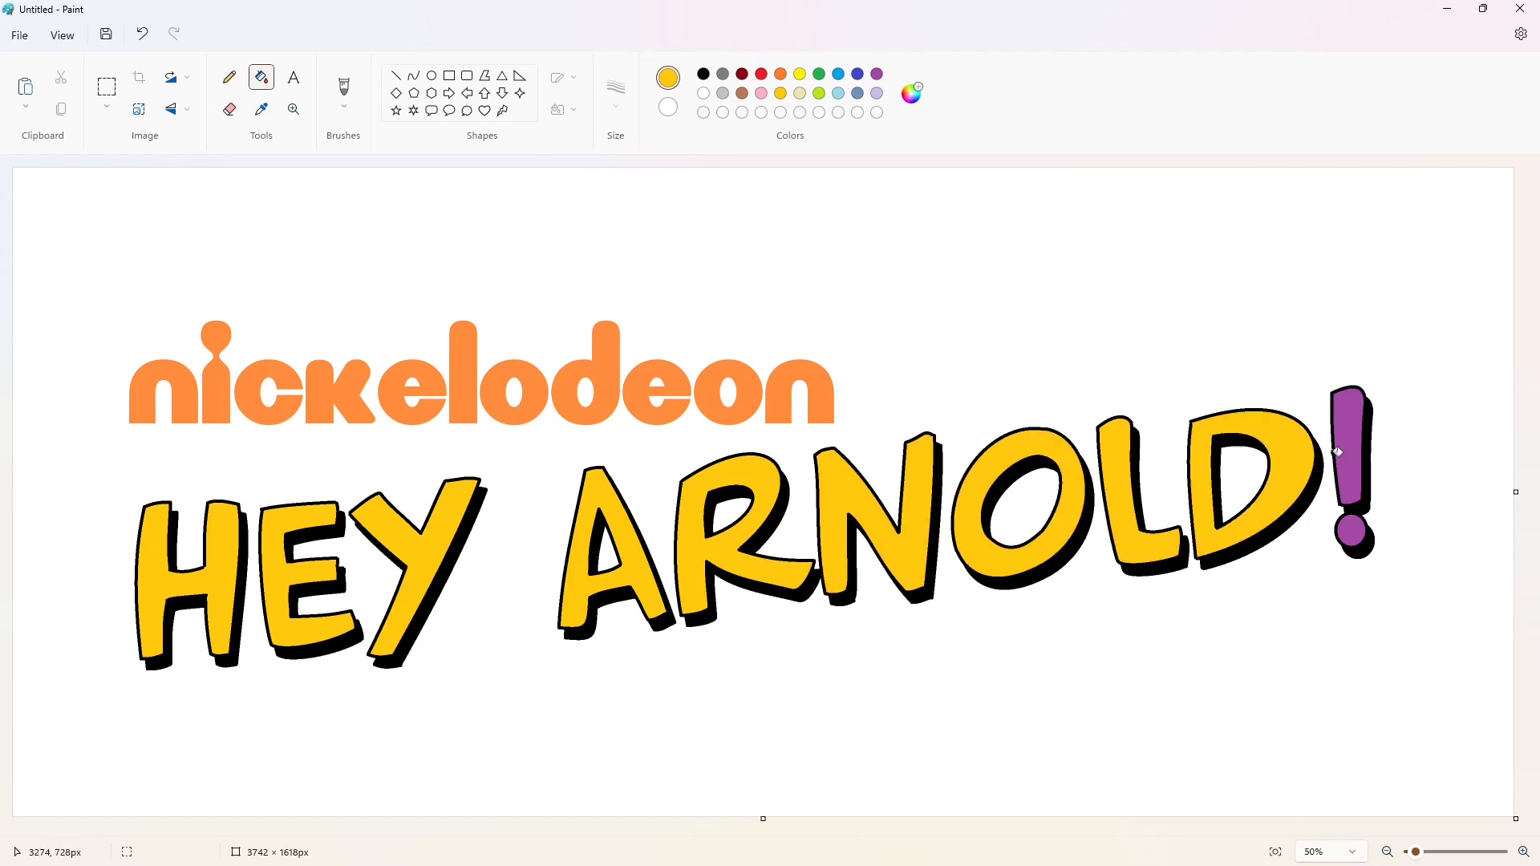
left_click(1337, 453)
left_click(1352, 530)
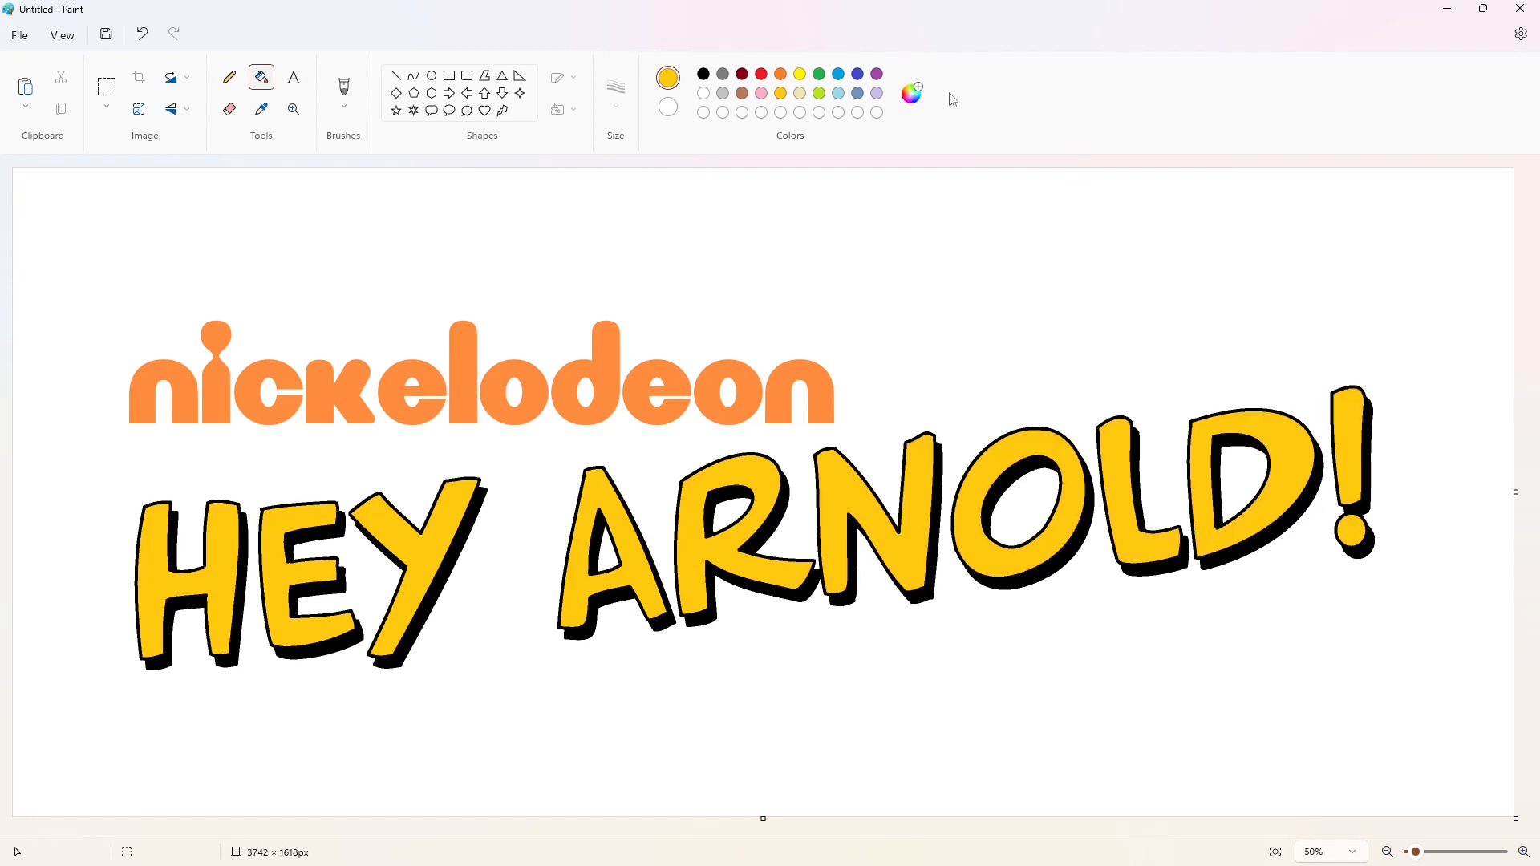